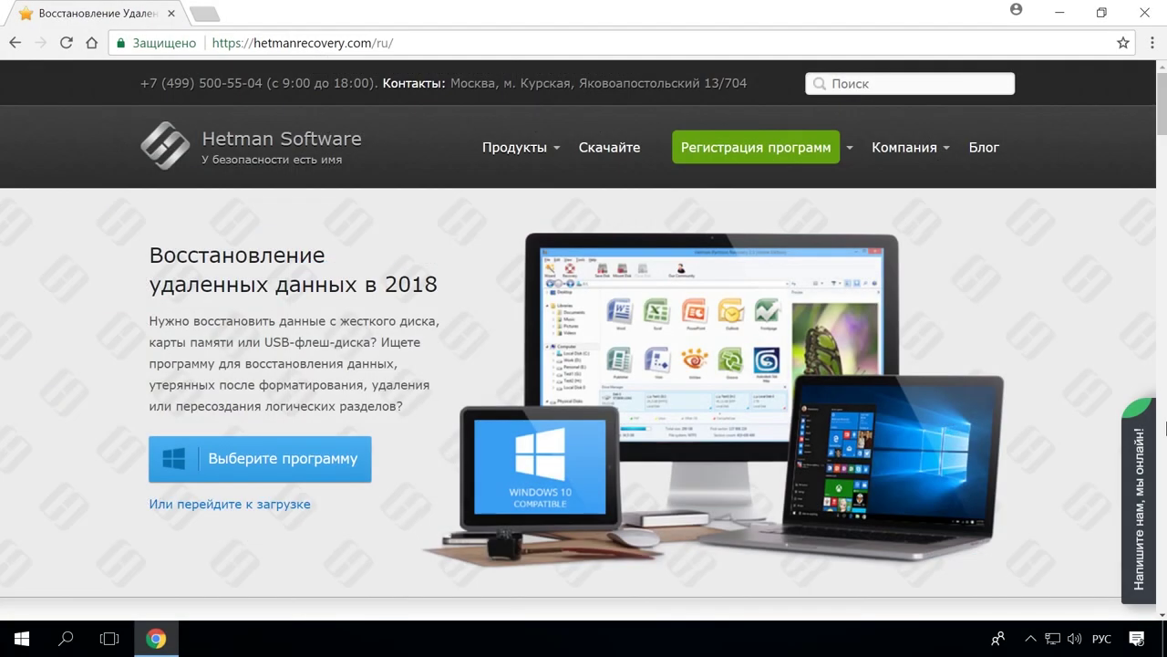
Find Partition Recovery 2.8 among the company's programs on the Hetman Software site and download it for free.
scroll(104, 92, "down", 10)
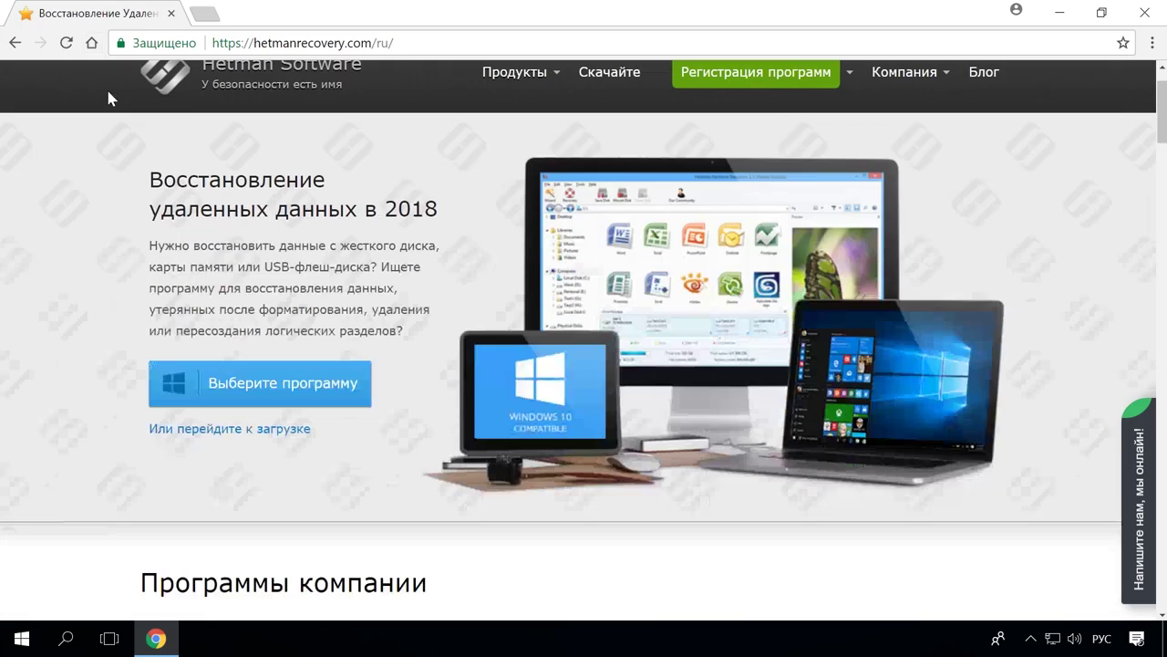
scroll(100, 144, "down", 4)
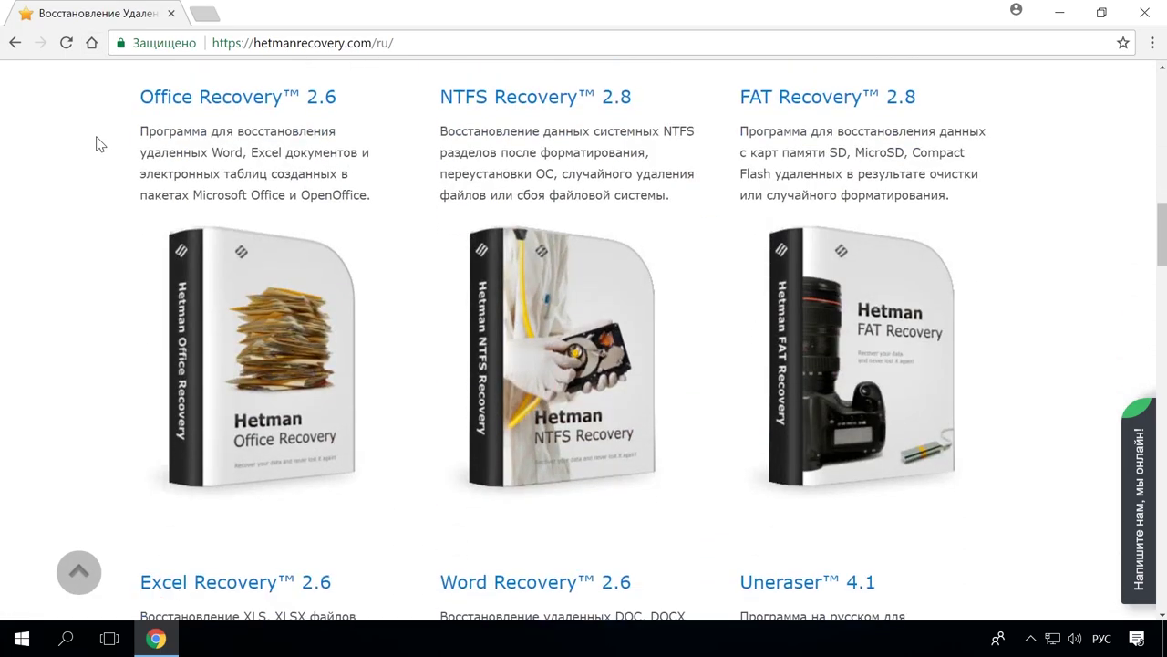
scroll(100, 144, "down", 4)
scroll(100, 144, "up", 10)
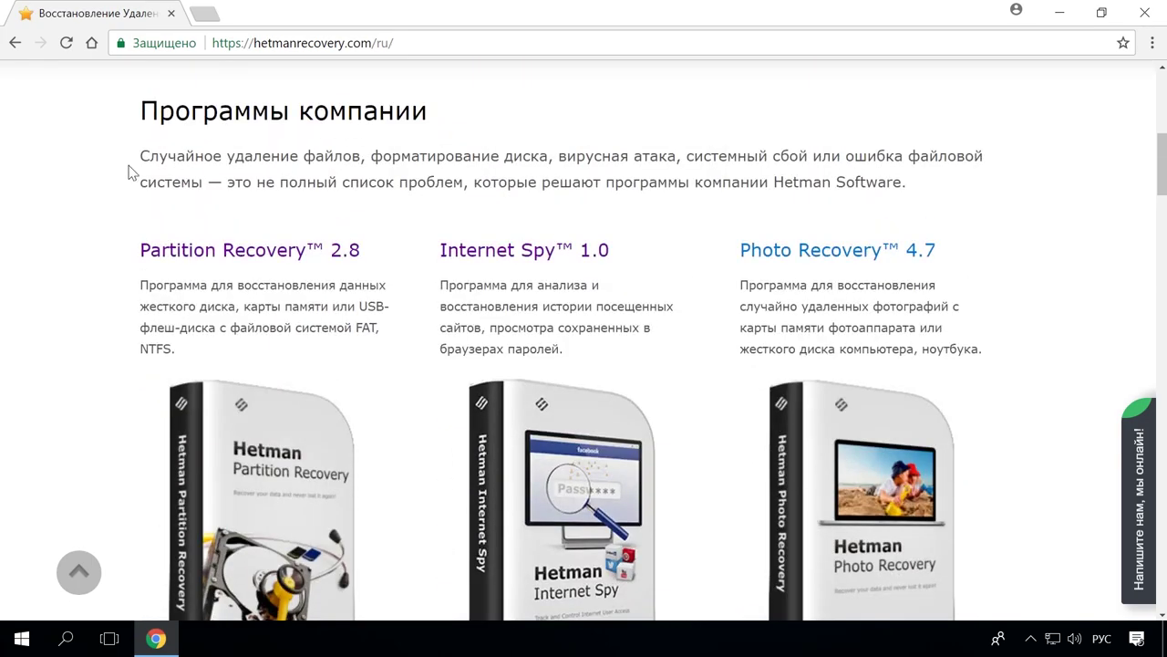
left_click(339, 248)
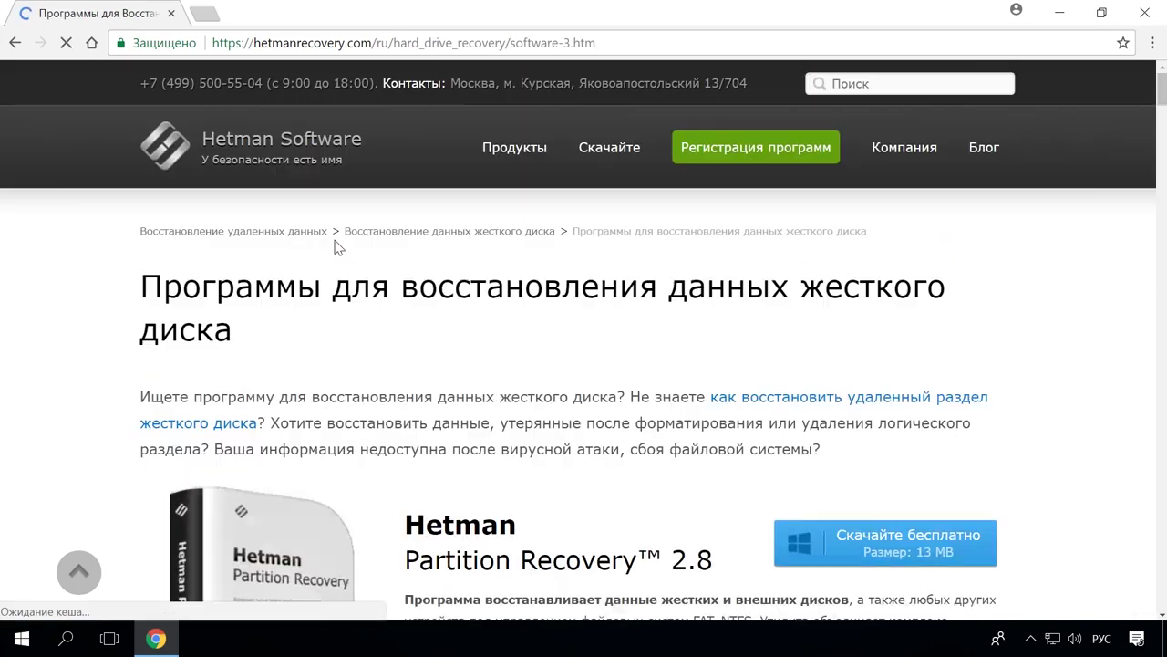
scroll(401, 257, "down", 2)
scroll(406, 260, "down", 1)
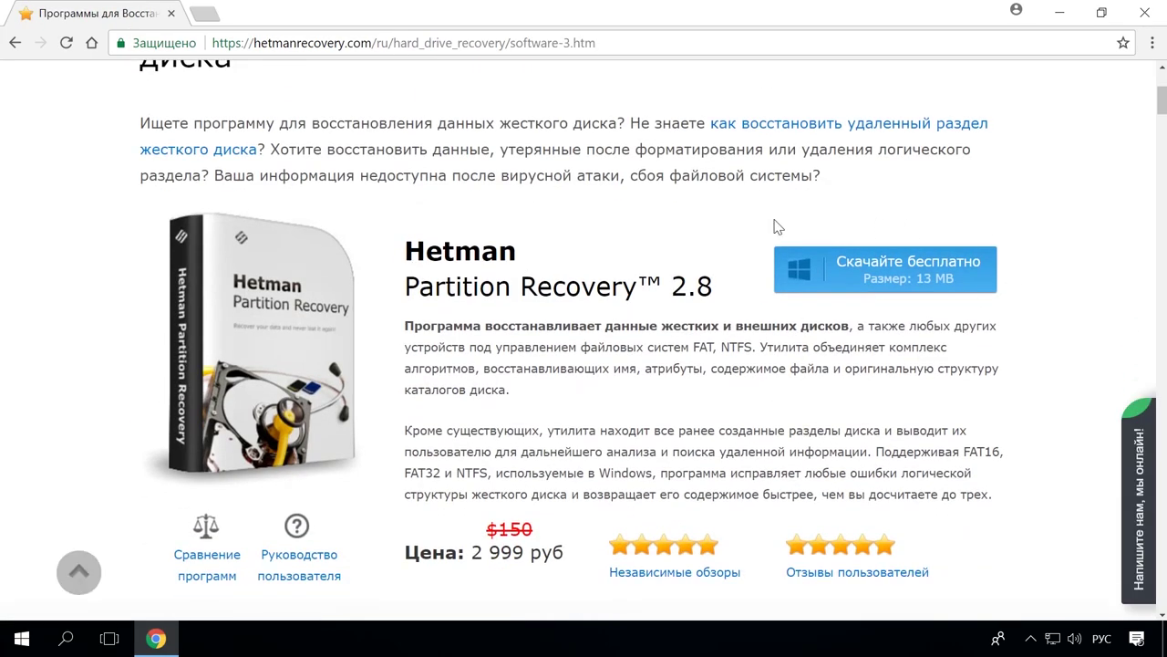
left_click(937, 271)
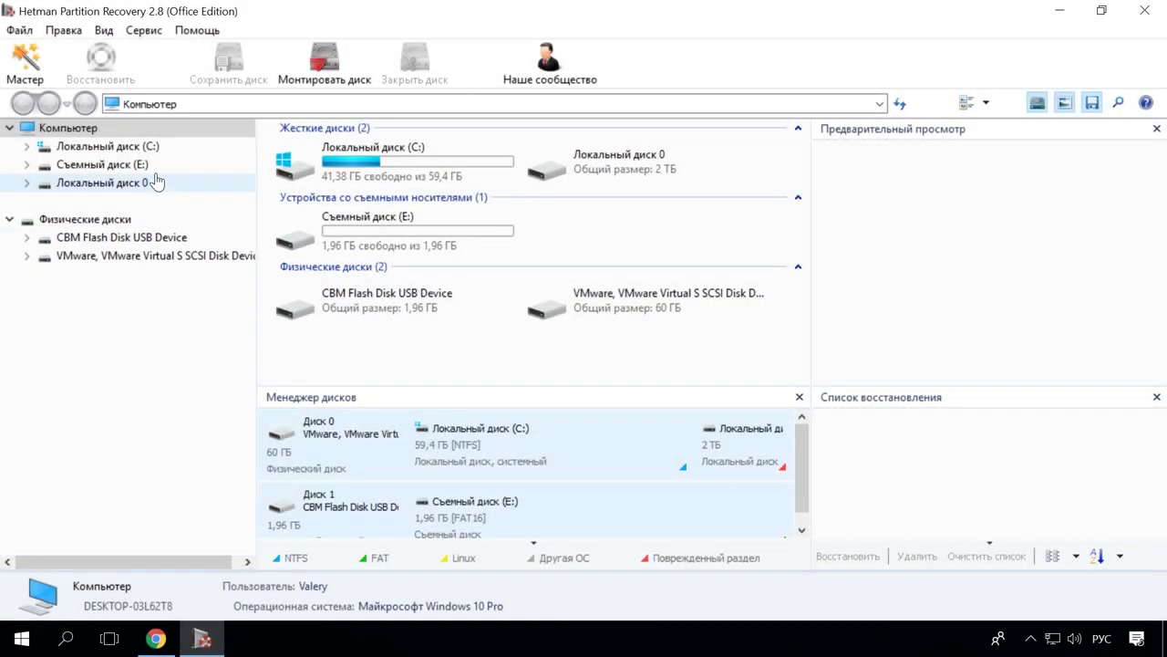
Switch to Hetman Partition Recovery and run a quick scan (Быстрое сканирование) of removable disk E:.
double_click(153, 166)
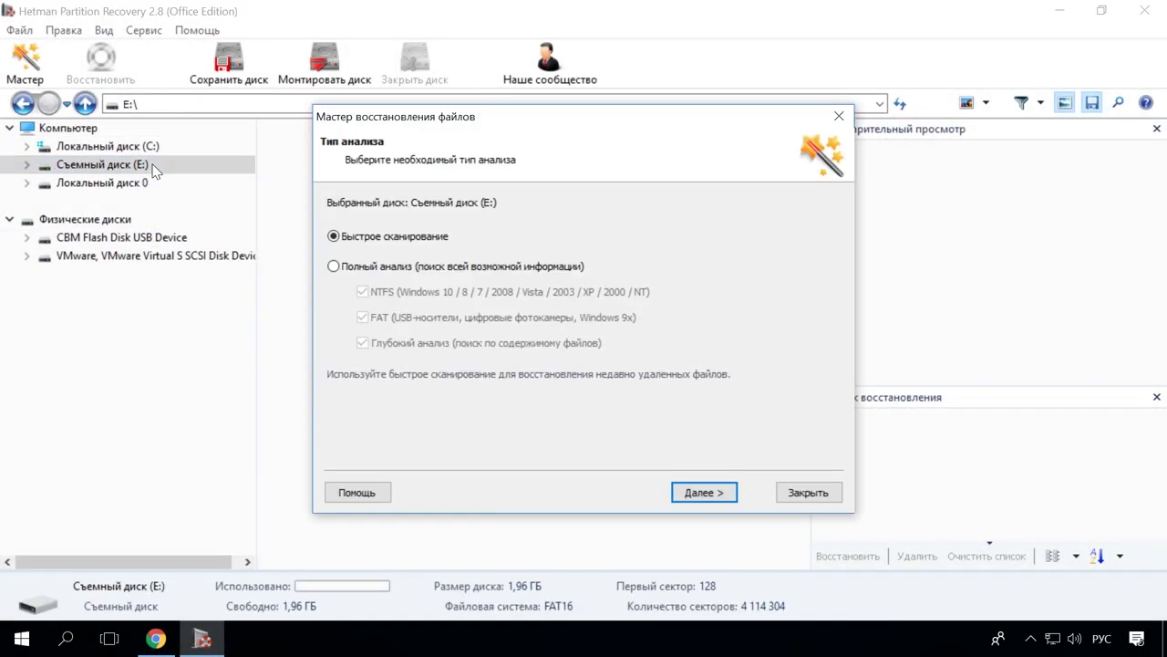
left_click(711, 494)
left_click(712, 496)
Preview the deleted flower image, the model photo and Документ Microsoft Word.docx found on disk E:.
left_click(378, 470)
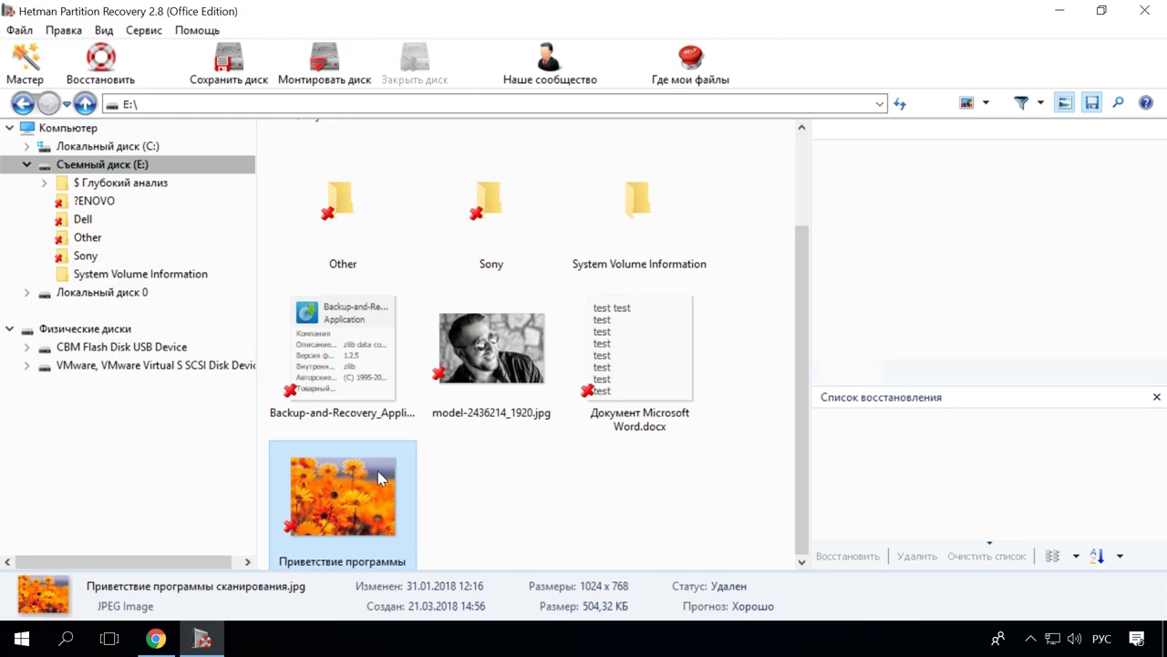
left_click(556, 365)
left_click(630, 356)
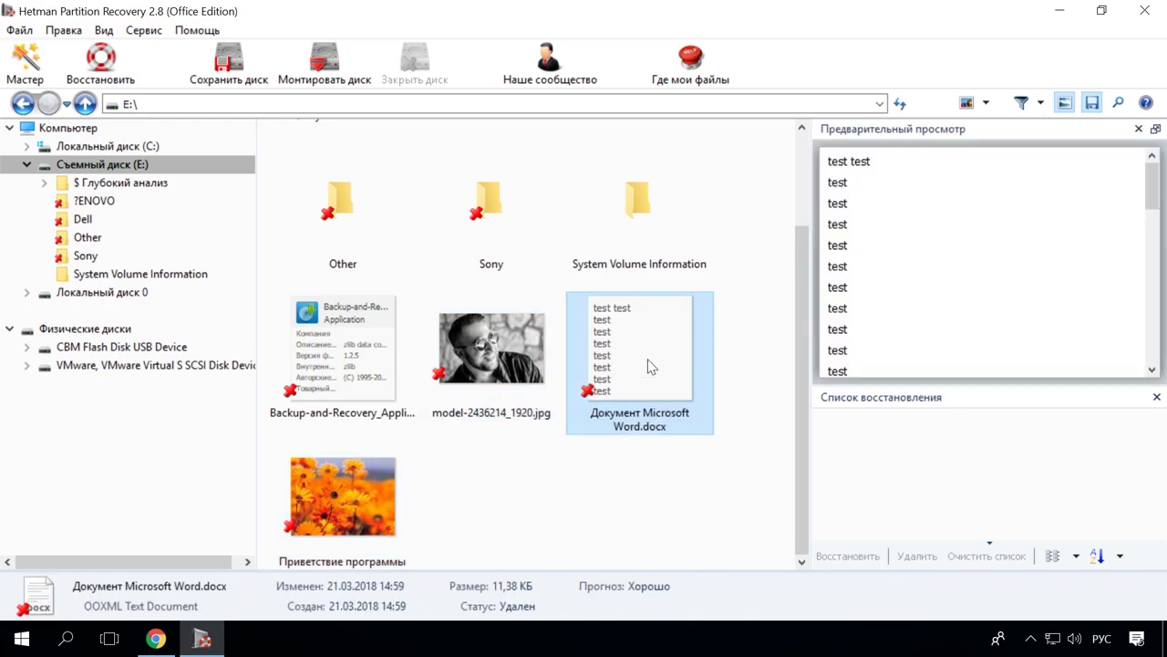
Recover CB_Green_AssistVAIOButton.jpg from the deleted Sony folder on disk E:.
left_click(109, 258)
left_click(474, 208)
right_click(475, 207)
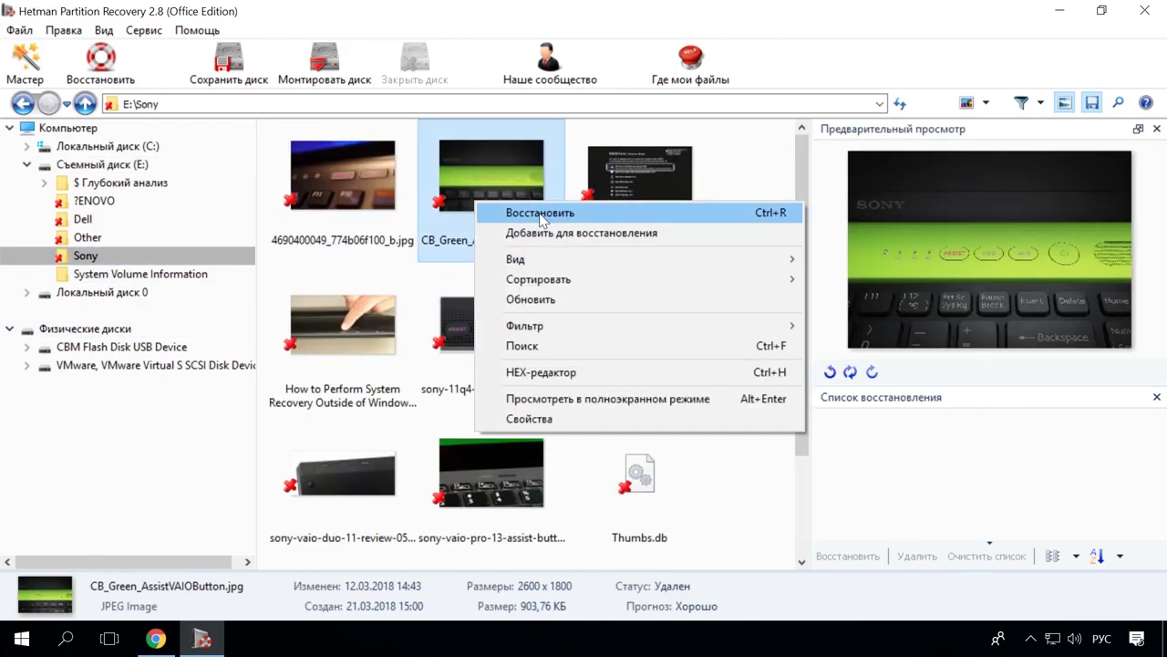
left_click(536, 213)
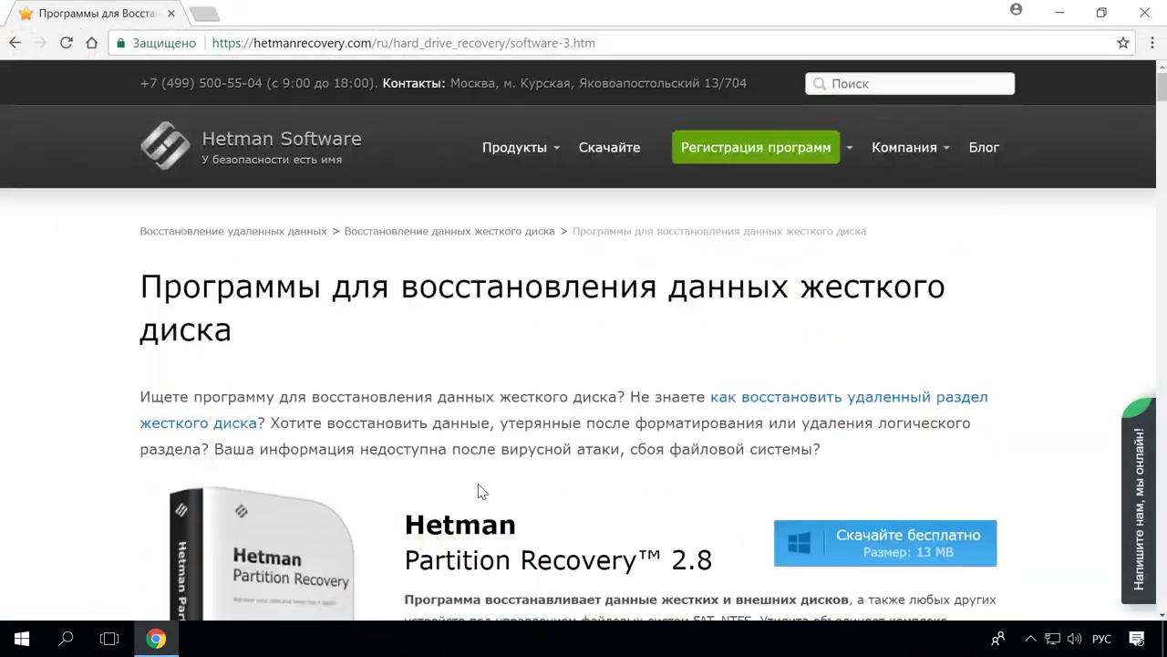
Switch to the browser, open the Hetman blog and read the article on converting a Mac-formatted disk to a Windows disk.
left_click(984, 150)
scroll(970, 264, "down", 8)
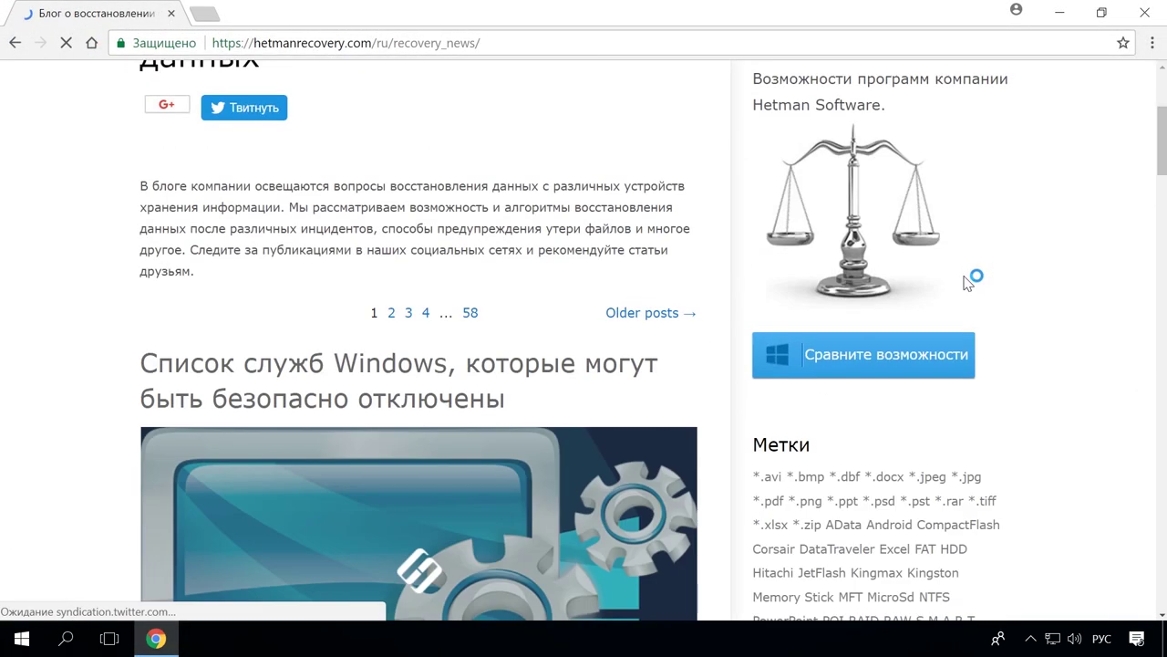
scroll(968, 284, "down", 12)
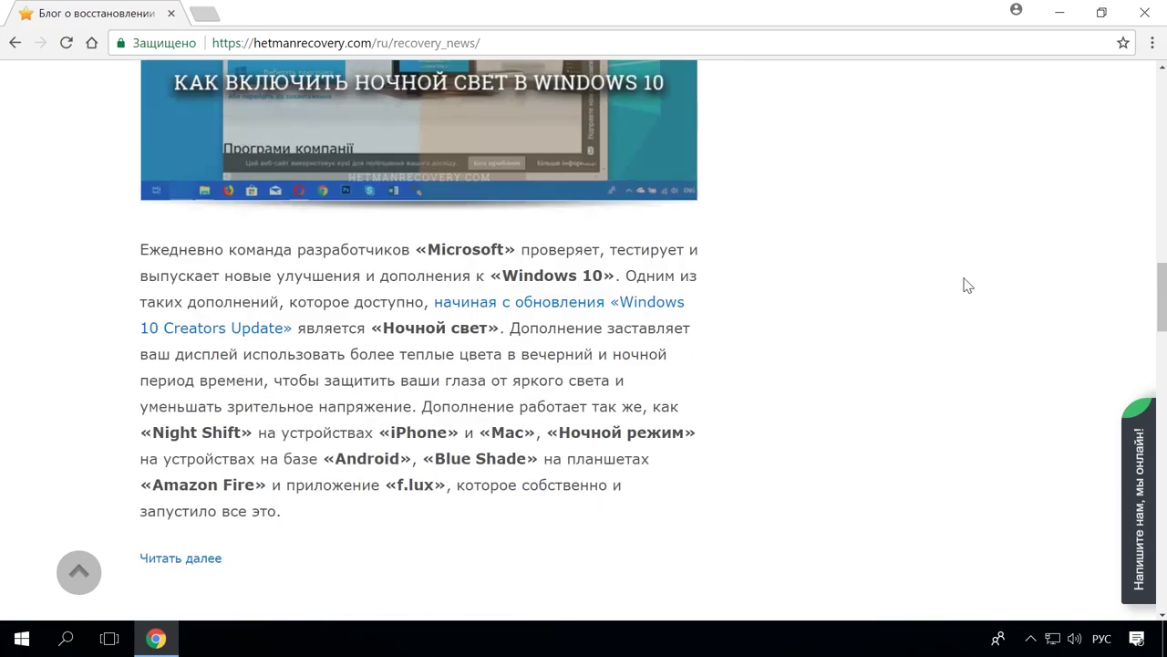
scroll(964, 283, "down", 8)
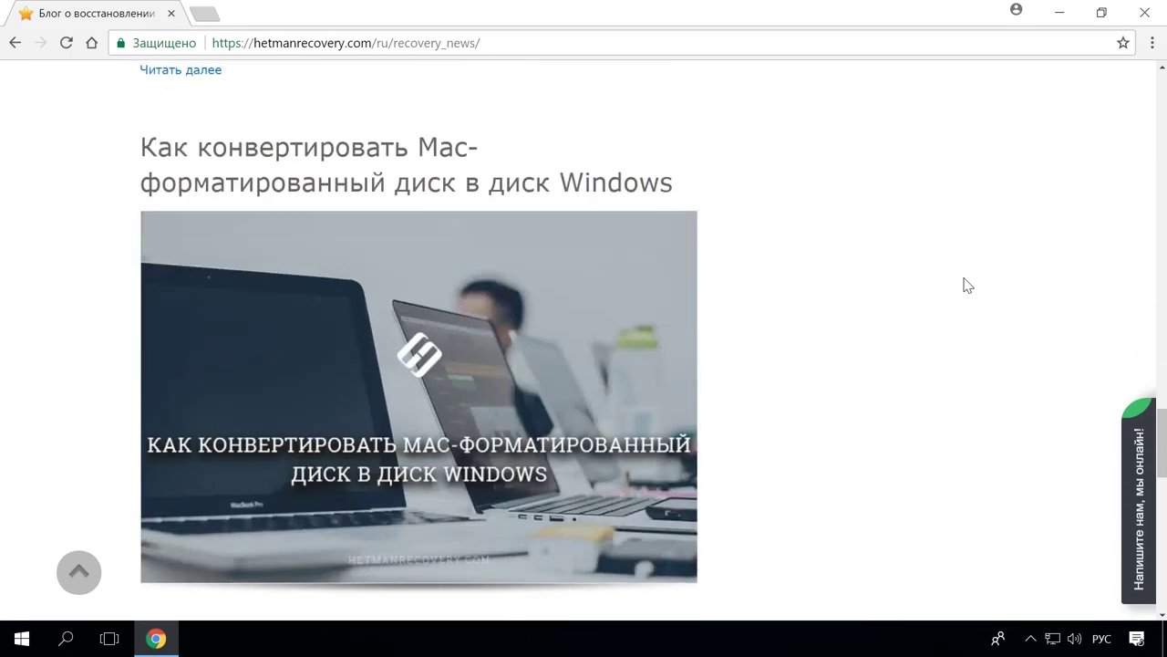
left_click(654, 186)
scroll(671, 244, "down", 15)
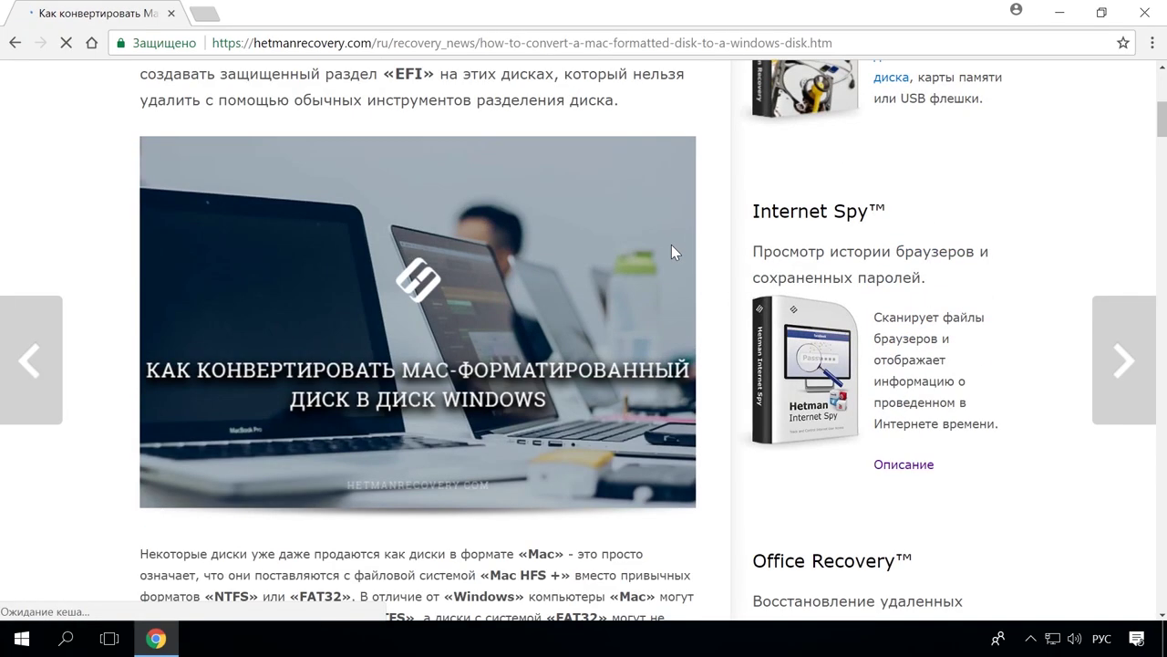
scroll(680, 251, "down", 12)
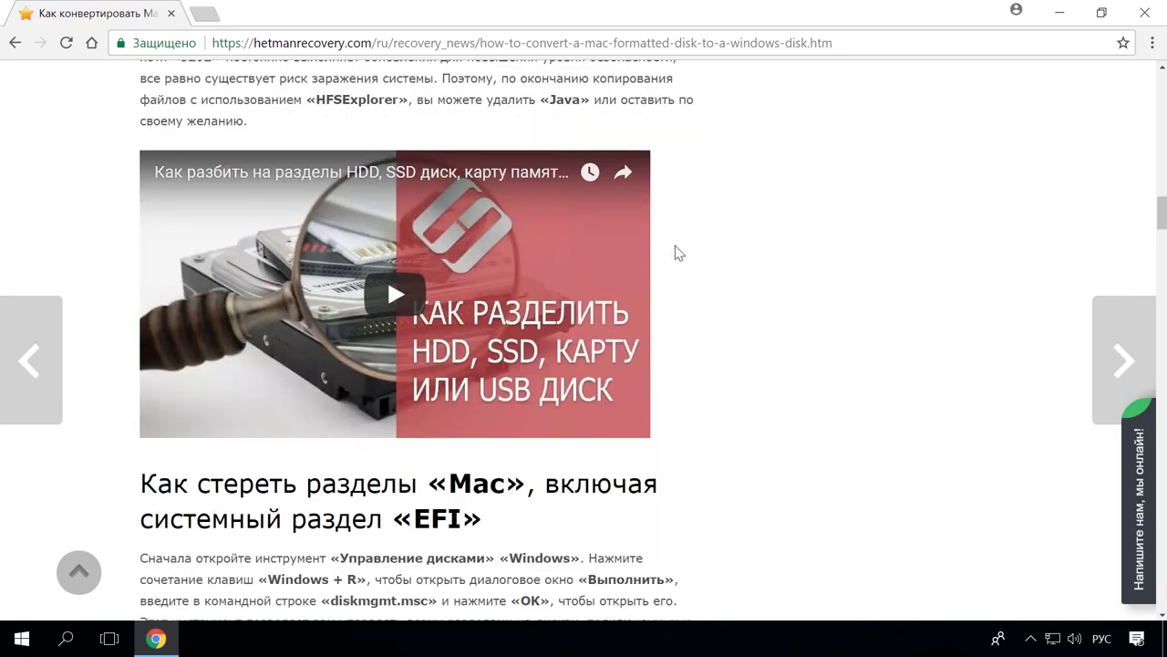
Open the site's online support chat and write the greeting "Здравствуйте!".
left_click(1136, 493)
type("Здравствуйте!")
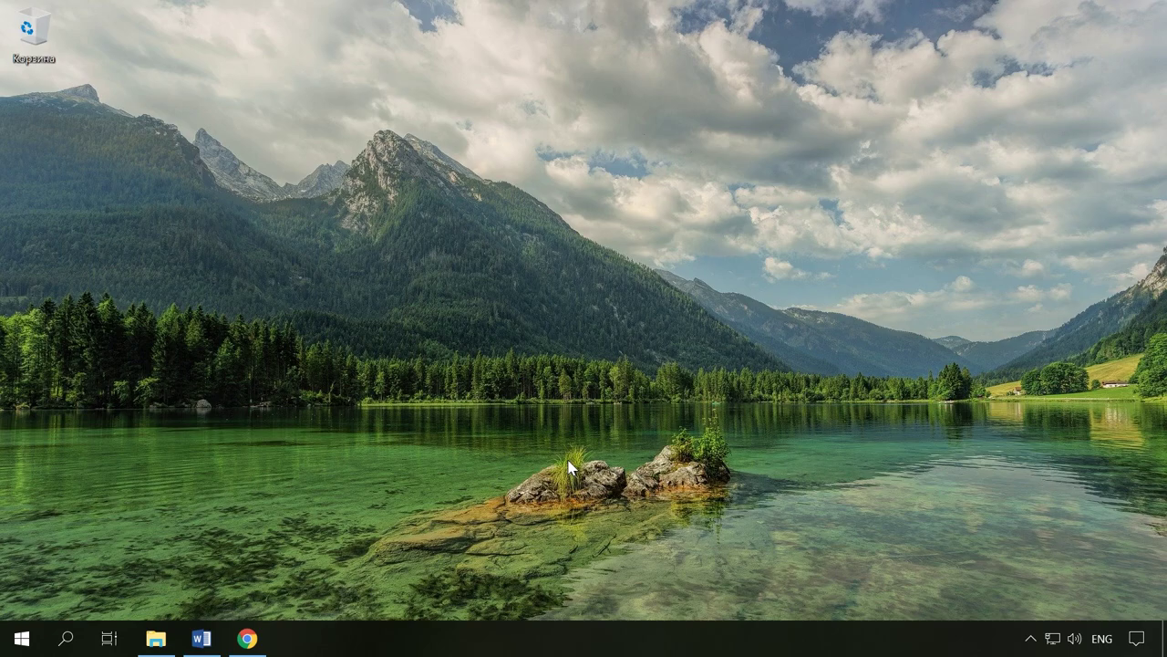
Run ncpa.cpl to open the network connections and bring up the Ethernet adapter's IP версии 4 (TCP/IPv4) properties.
key("super+r")
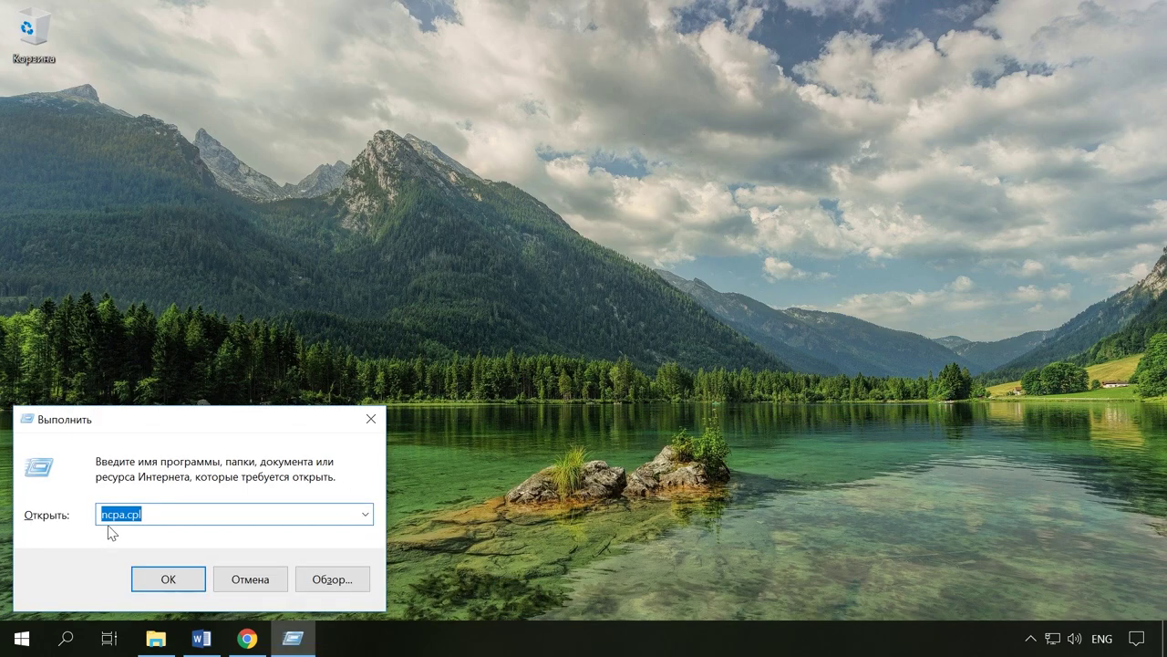
left_click(177, 579)
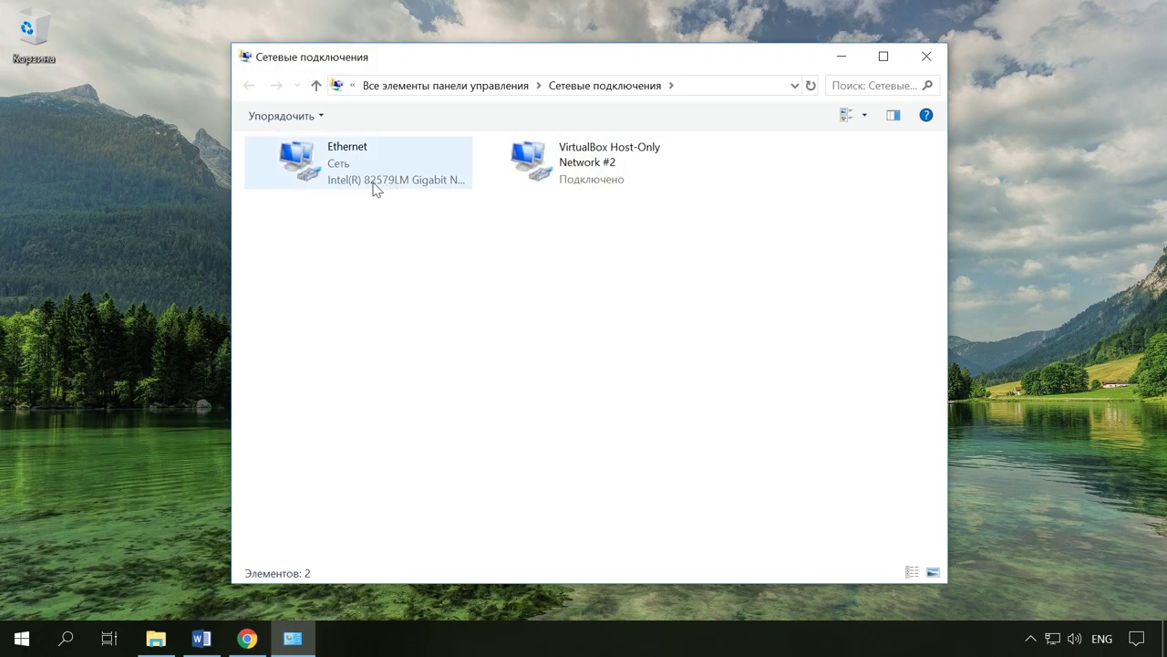
left_click(374, 183)
right_click(383, 187)
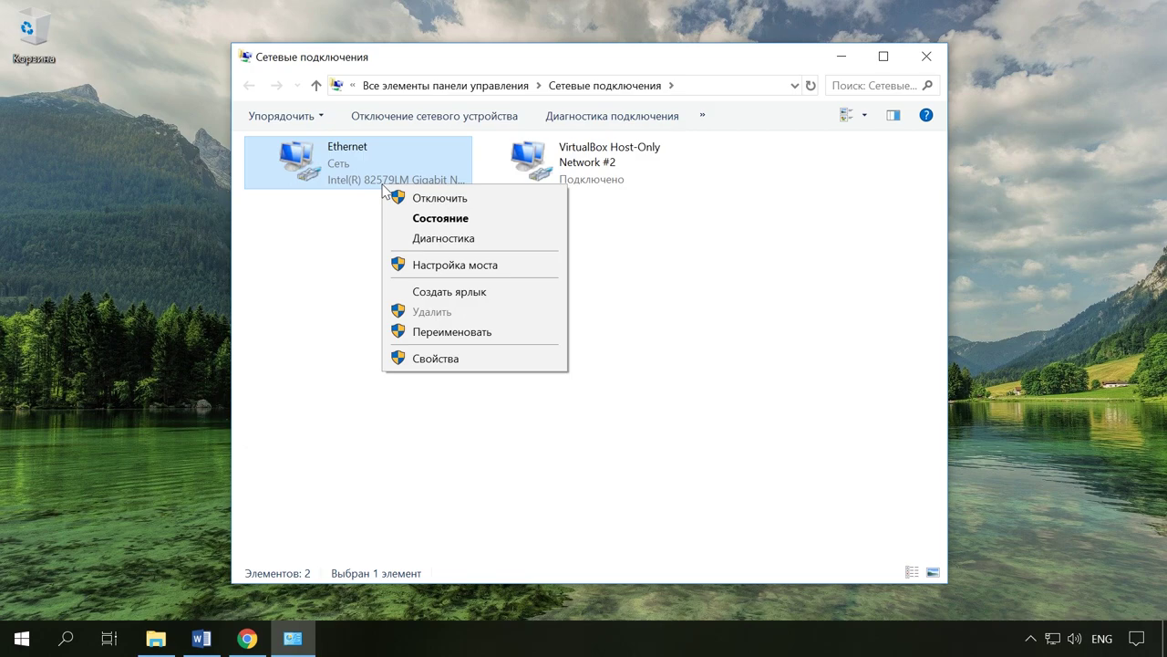
left_click(452, 361)
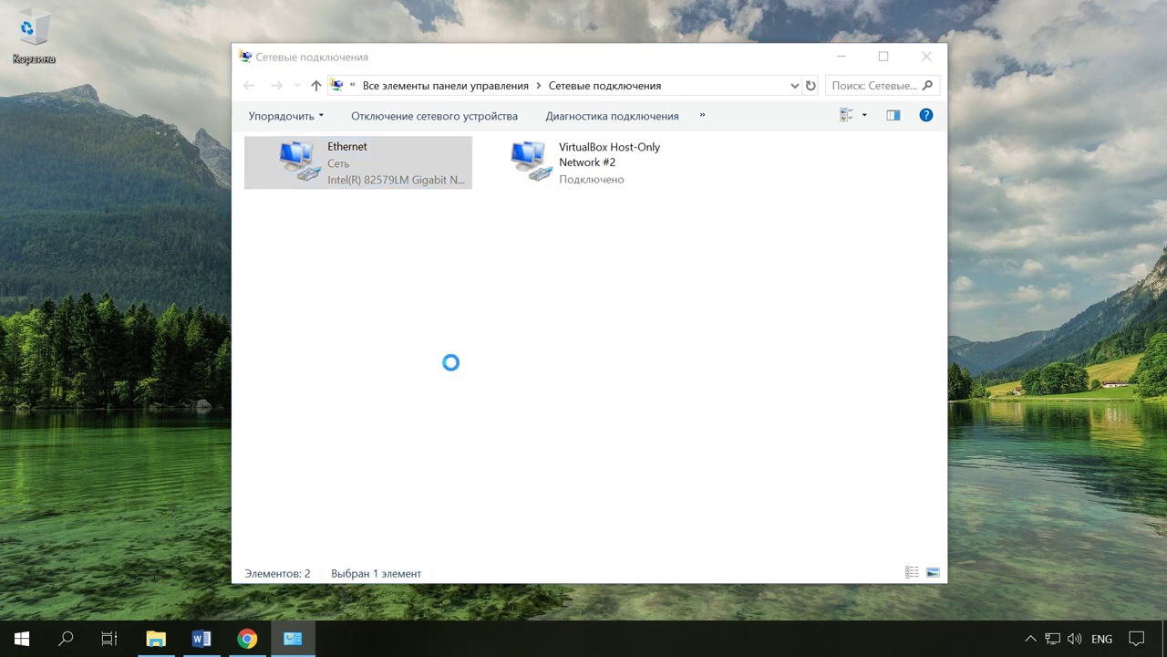
left_click(394, 341)
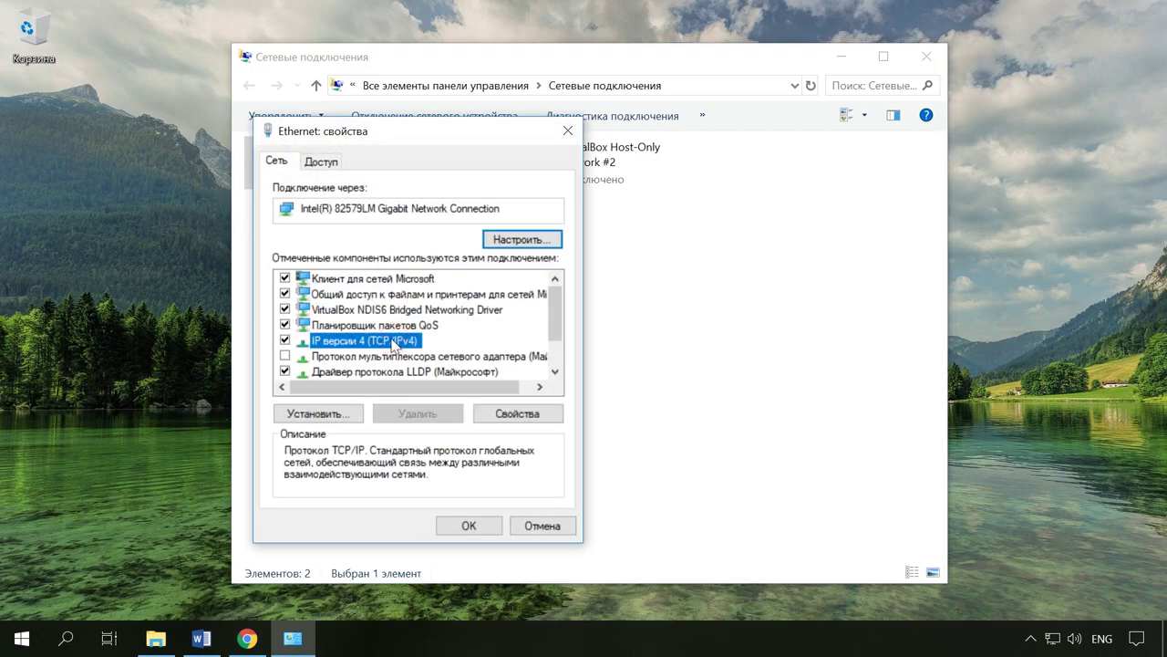
left_click(517, 413)
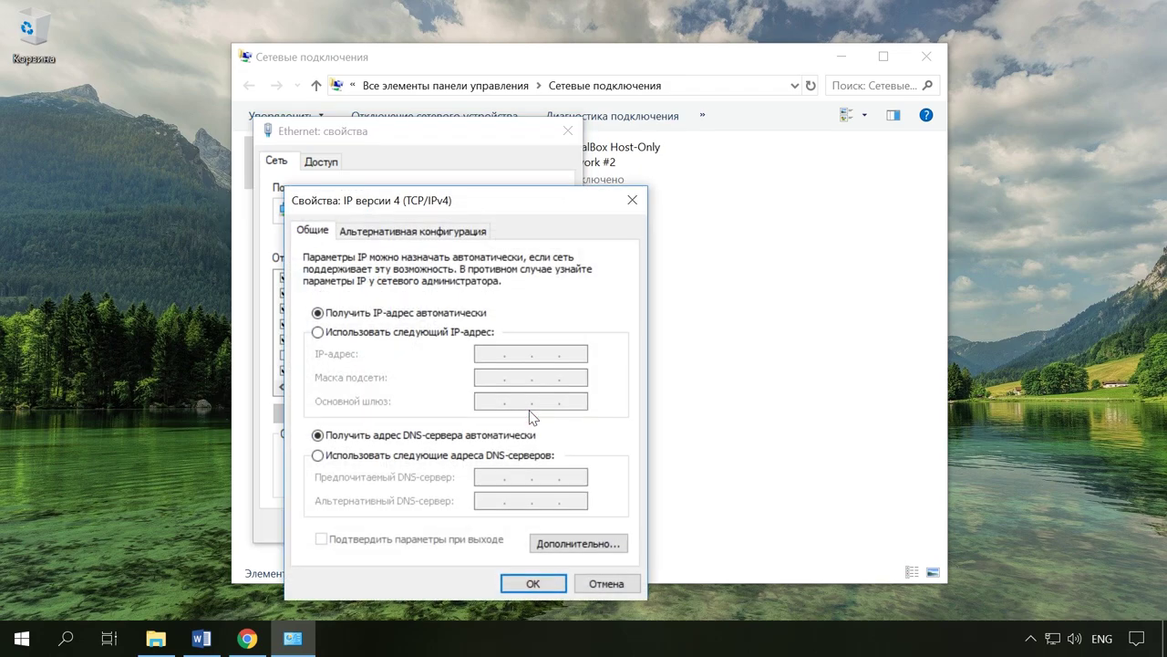
Keep the IP address automatic, use manual DNS server addresses and set the preferred DNS server to 8.8.8.8.
left_click(406, 332)
left_click(406, 313)
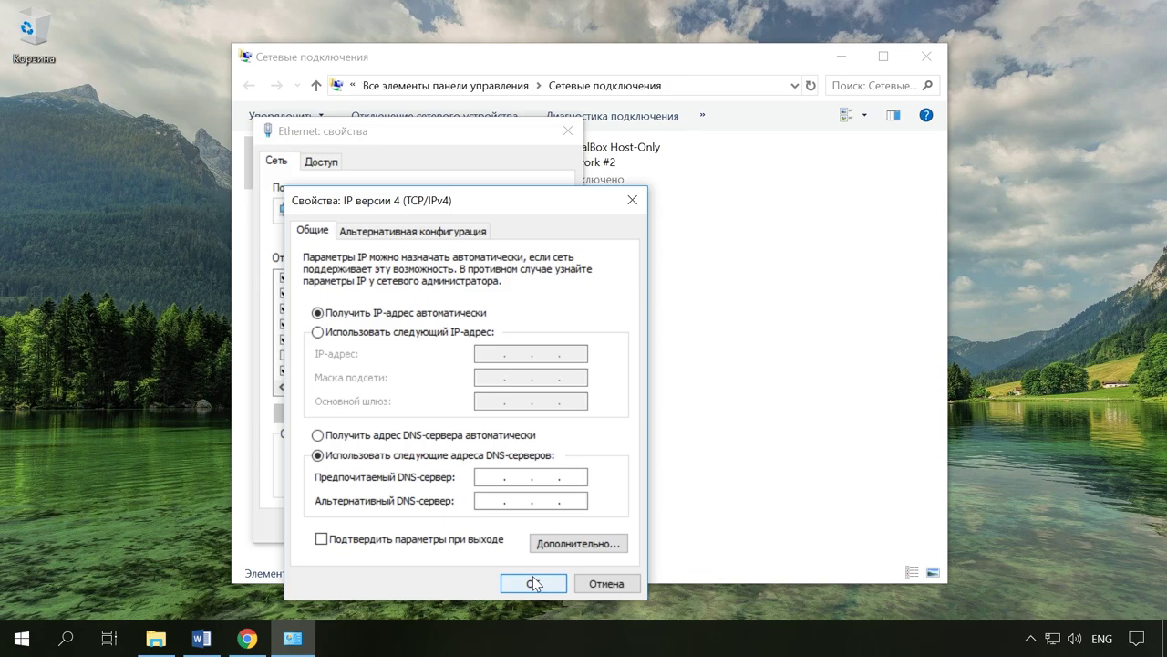
left_click(488, 479)
type("8.8.8.")
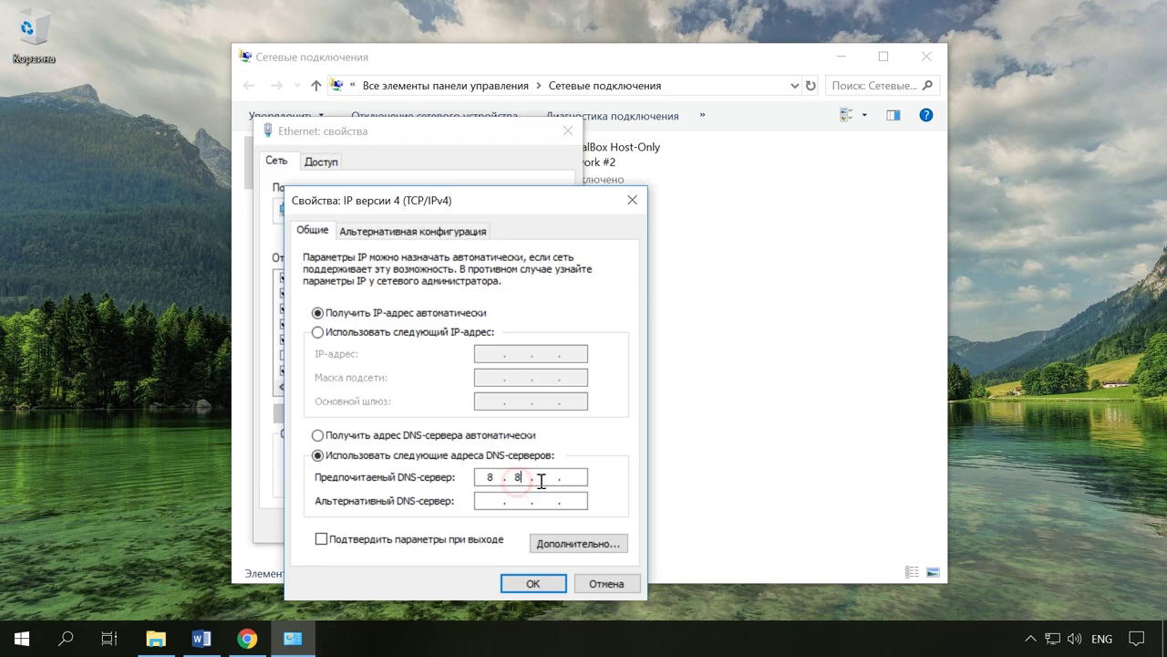
type("8")
Set the alternate DNS server to 8.8.4.4, apply the adapter settings and close the network connections.
left_click(497, 500)
type("8")
left_click(525, 501)
type("8")
left_click(548, 502)
type("4.")
left_click(575, 500)
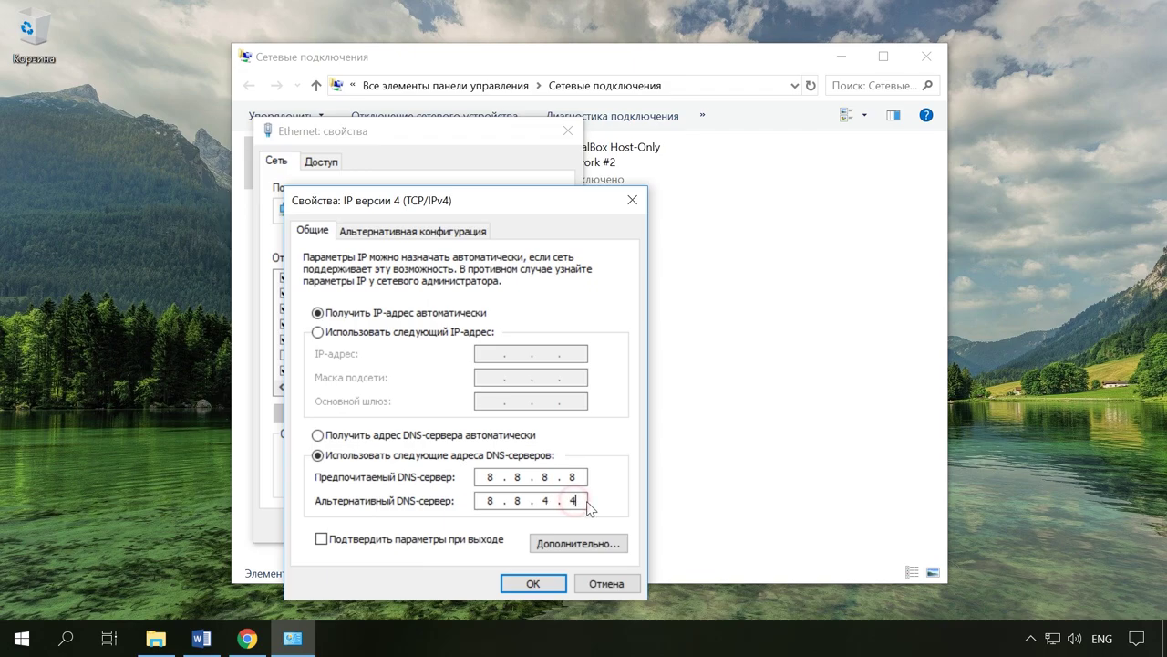
type("4")
left_click(531, 588)
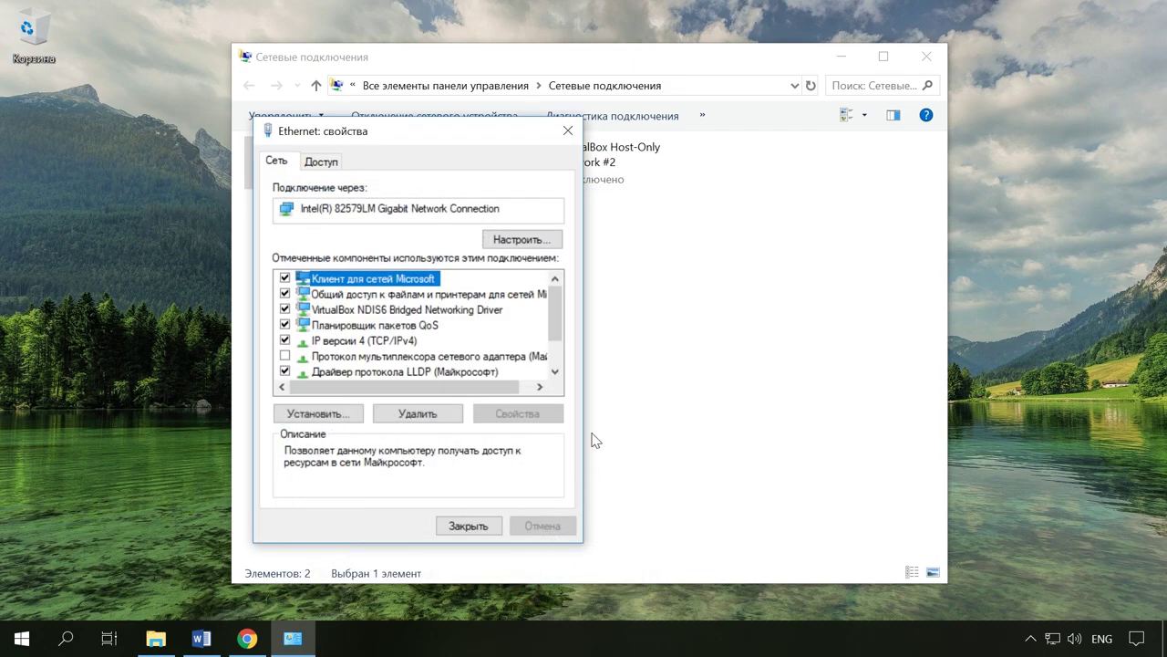
left_click(470, 525)
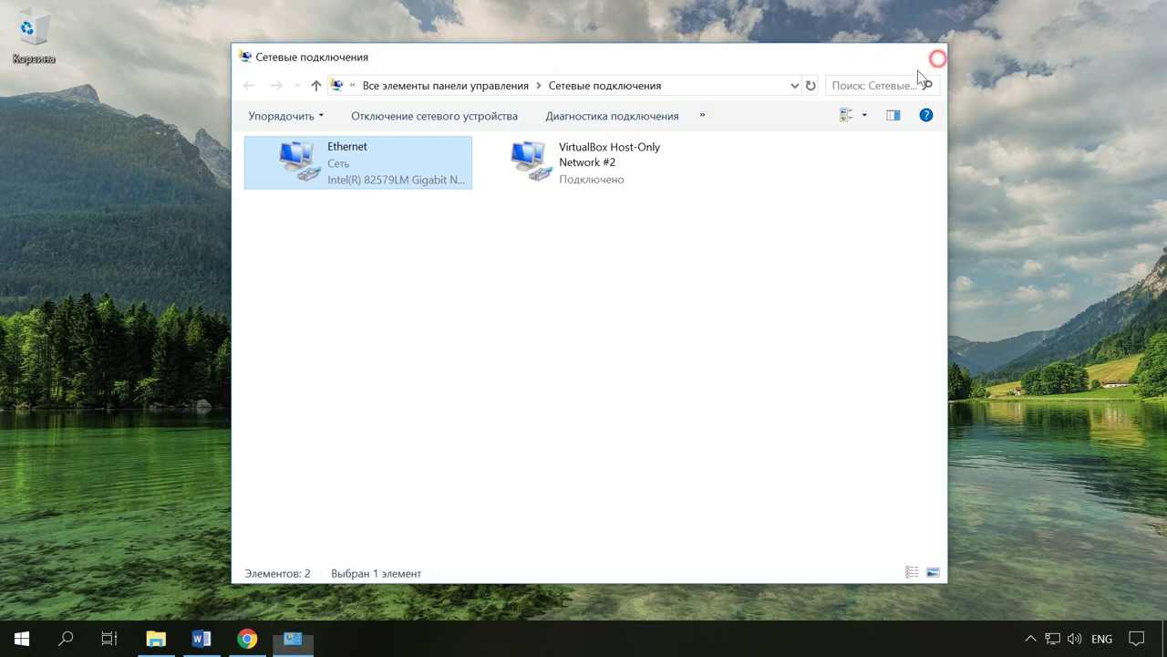
left_click(926, 57)
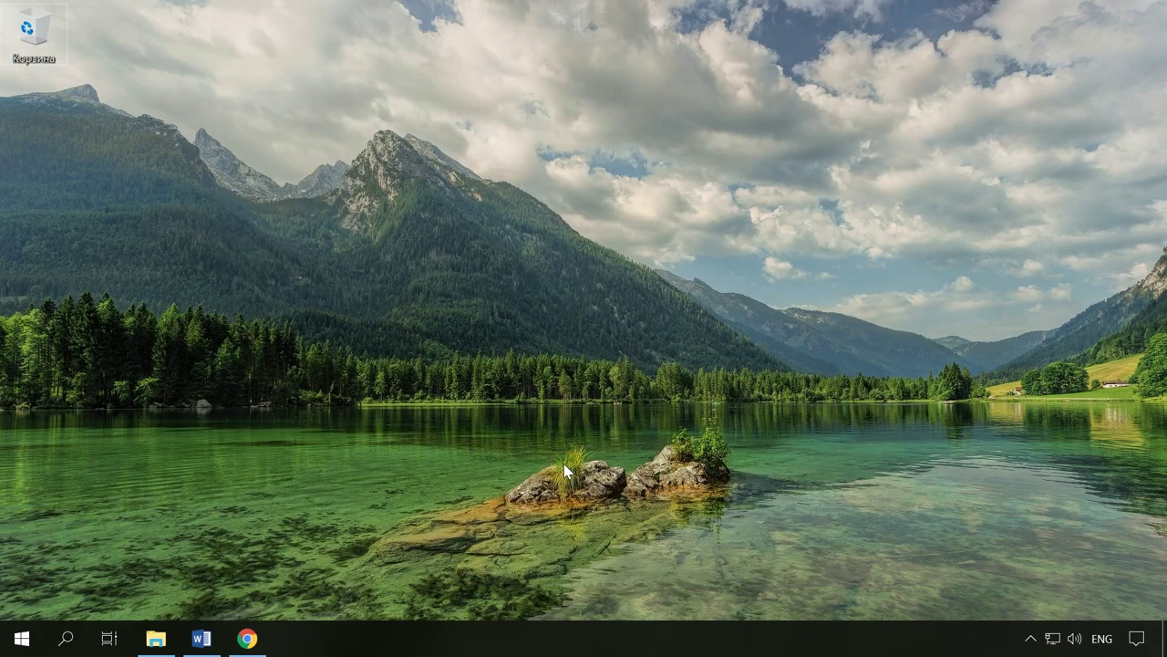
Open Устранение неполадок under Обновление и безопасность in Windows settings and run the Центр обновления Windows troubleshooter.
left_click(22, 638)
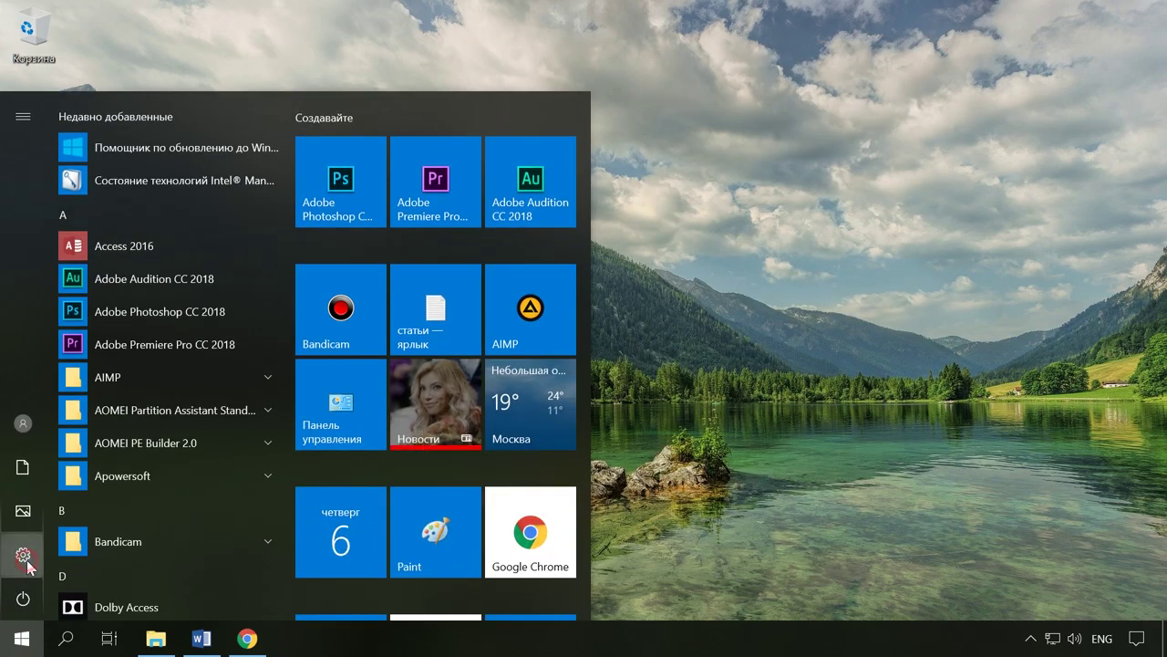
left_click(22, 556)
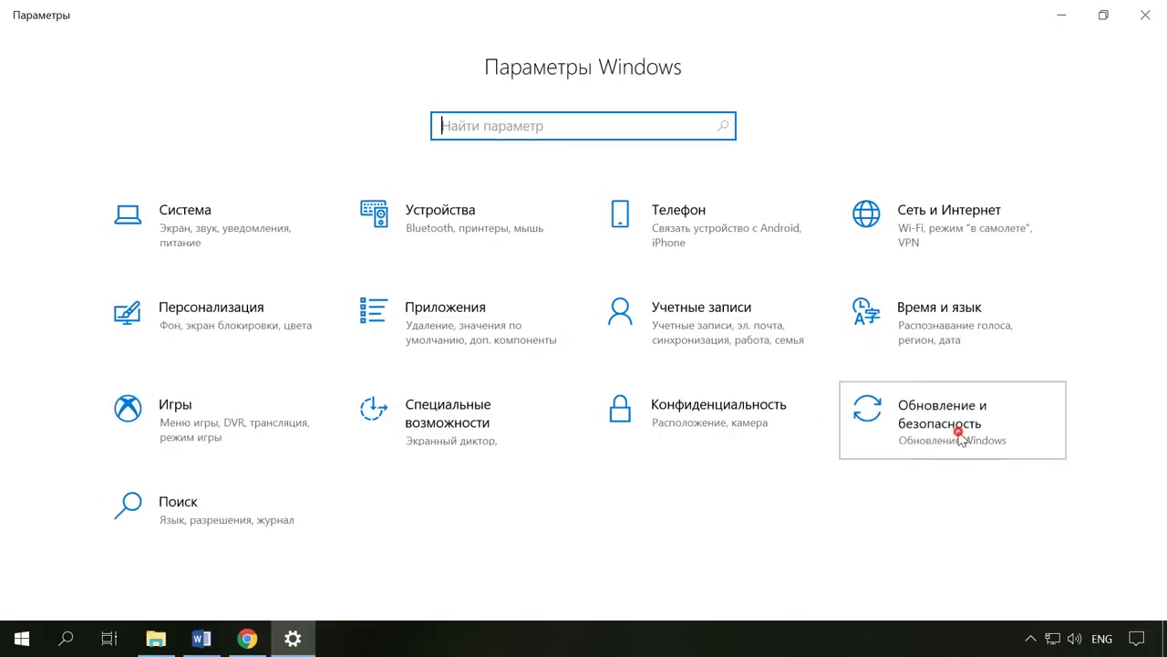
left_click(961, 438)
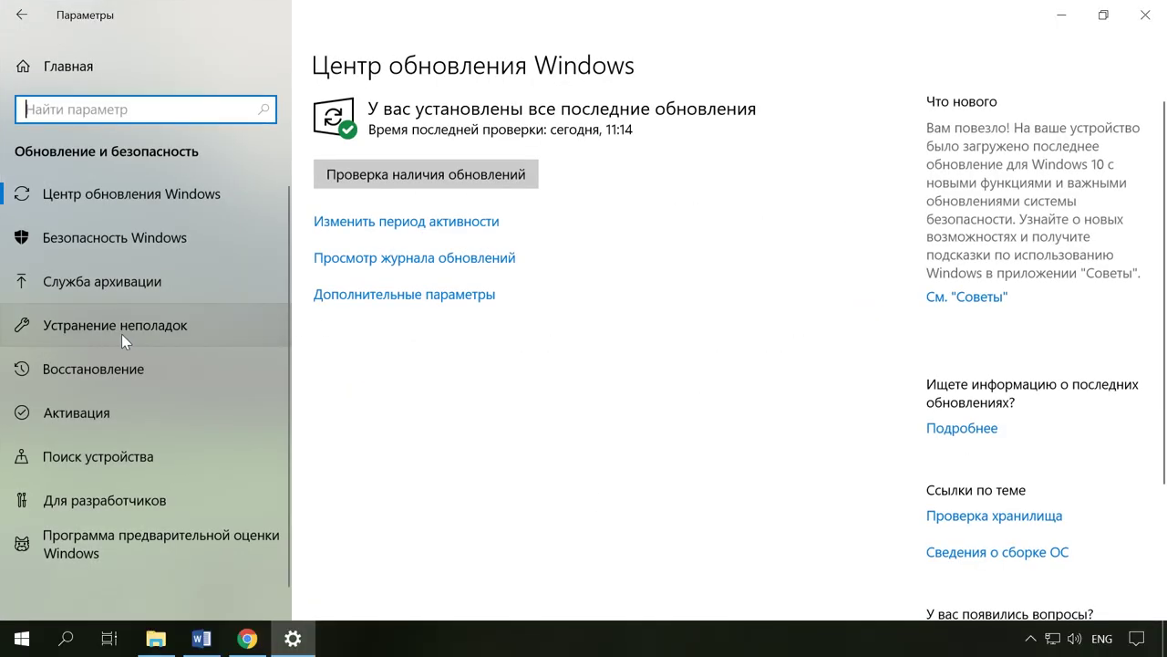
left_click(122, 334)
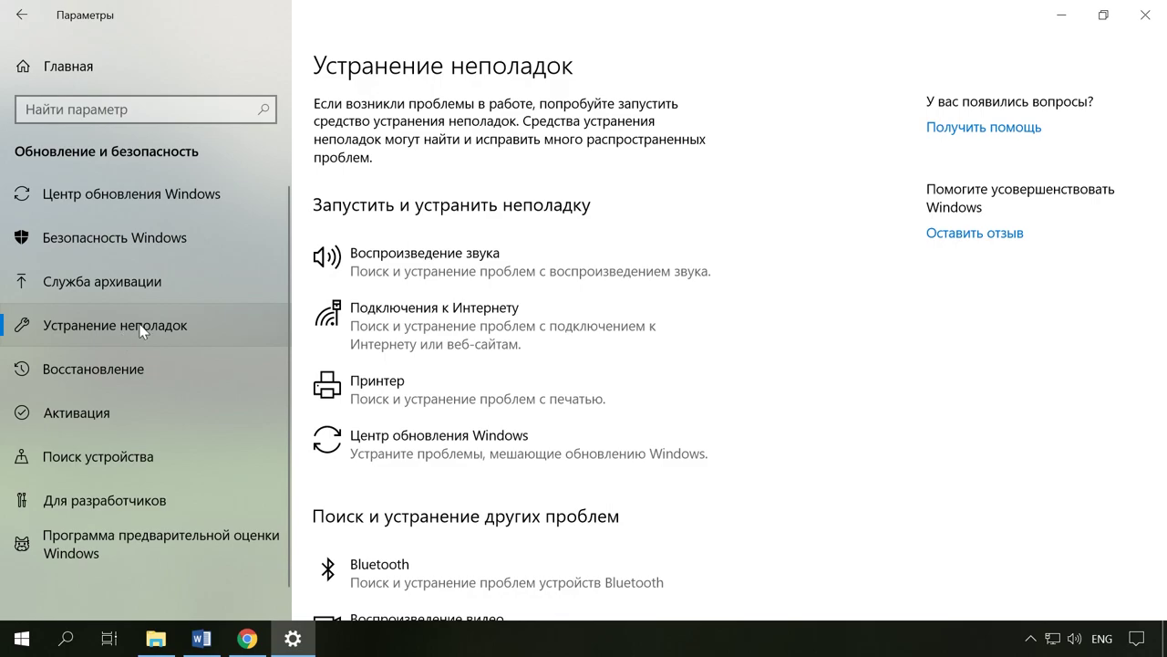
left_click(487, 447)
left_click(594, 509)
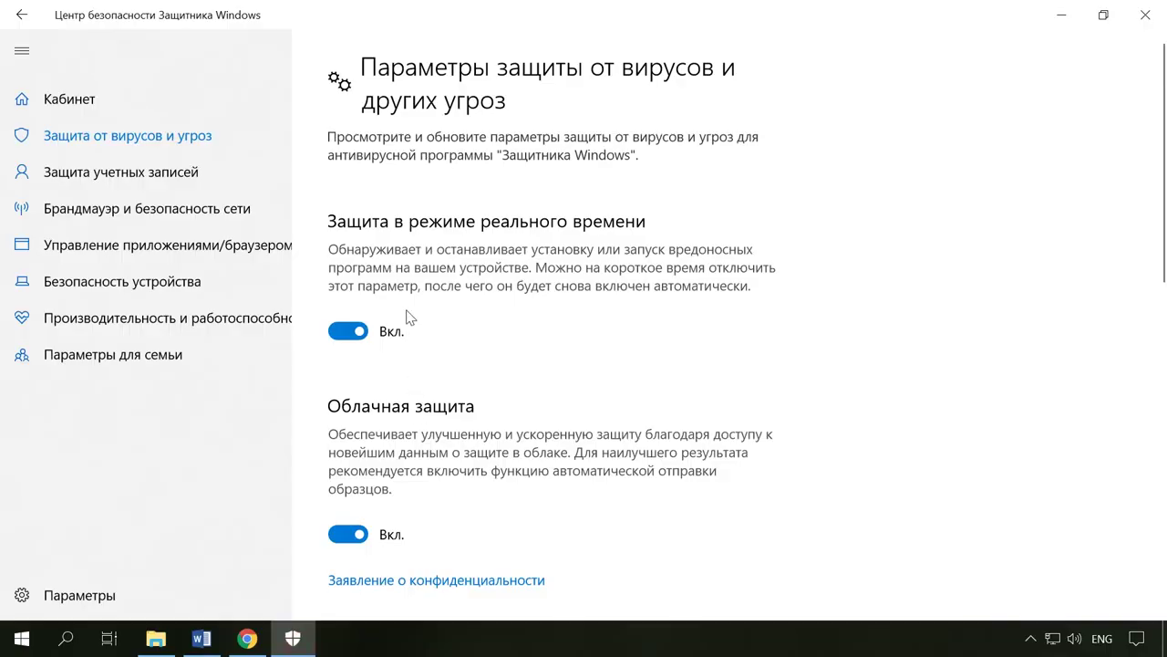
Turn off real-time protection (Защита в режиме реального времени) in Windows Defender's virus and threat protection settings.
left_click(344, 334)
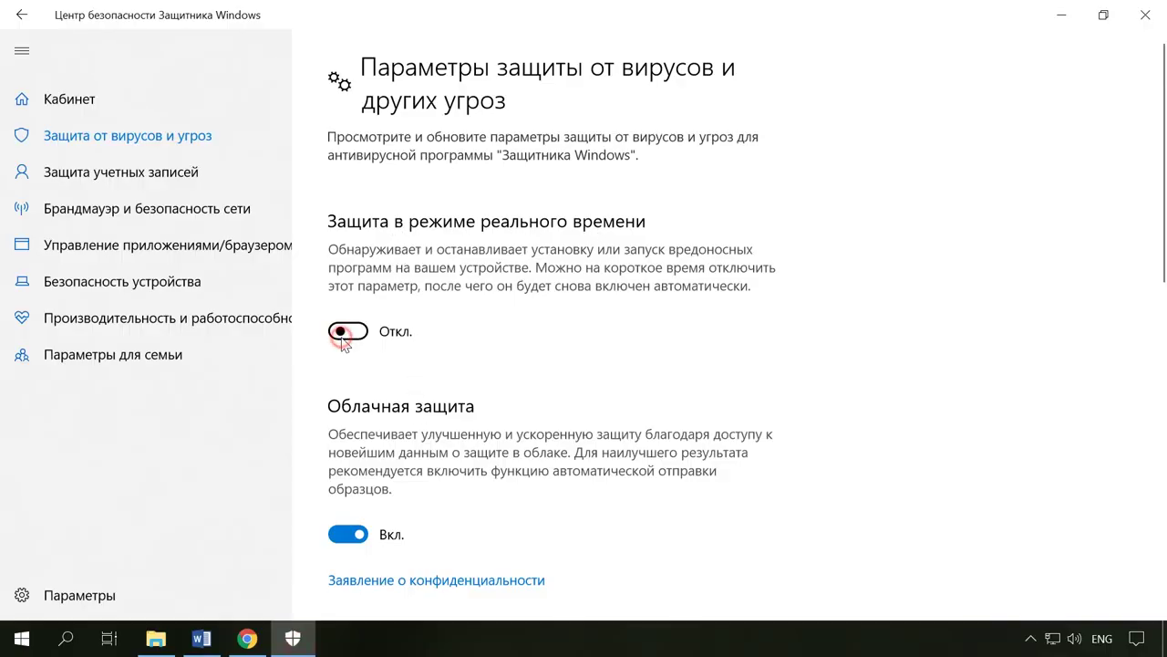
Confirm turning off Windows Defender's real-time protection.
left_click(527, 449)
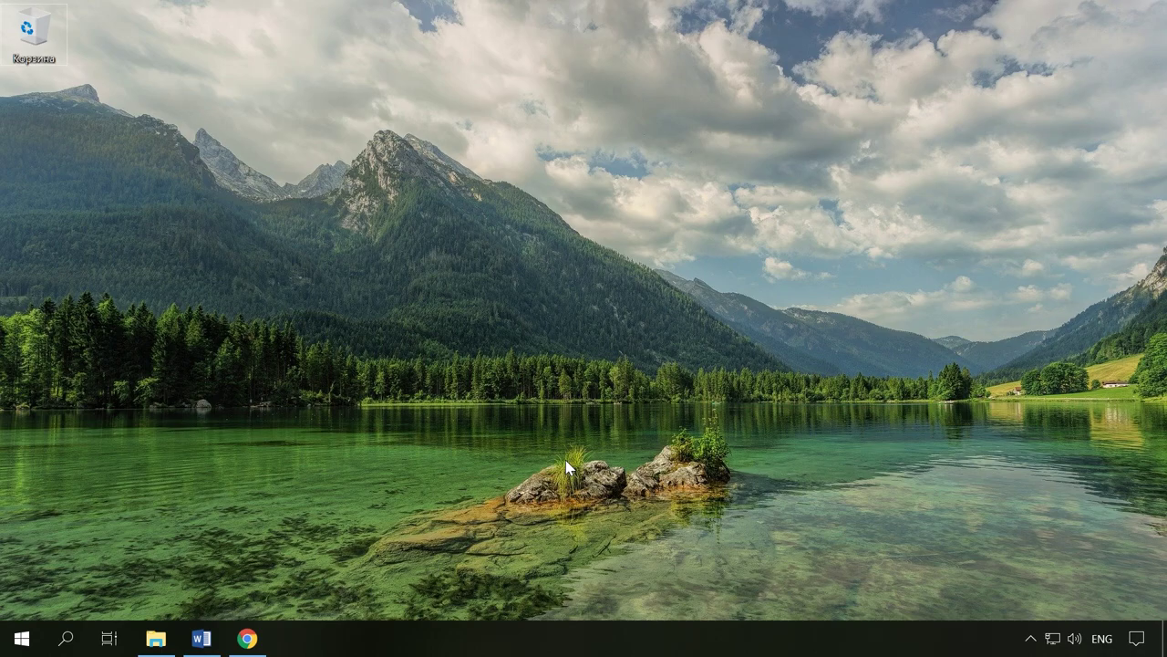
Run msinfo32 to open System Information and view the display adapter details under Компоненты.
key("super+r")
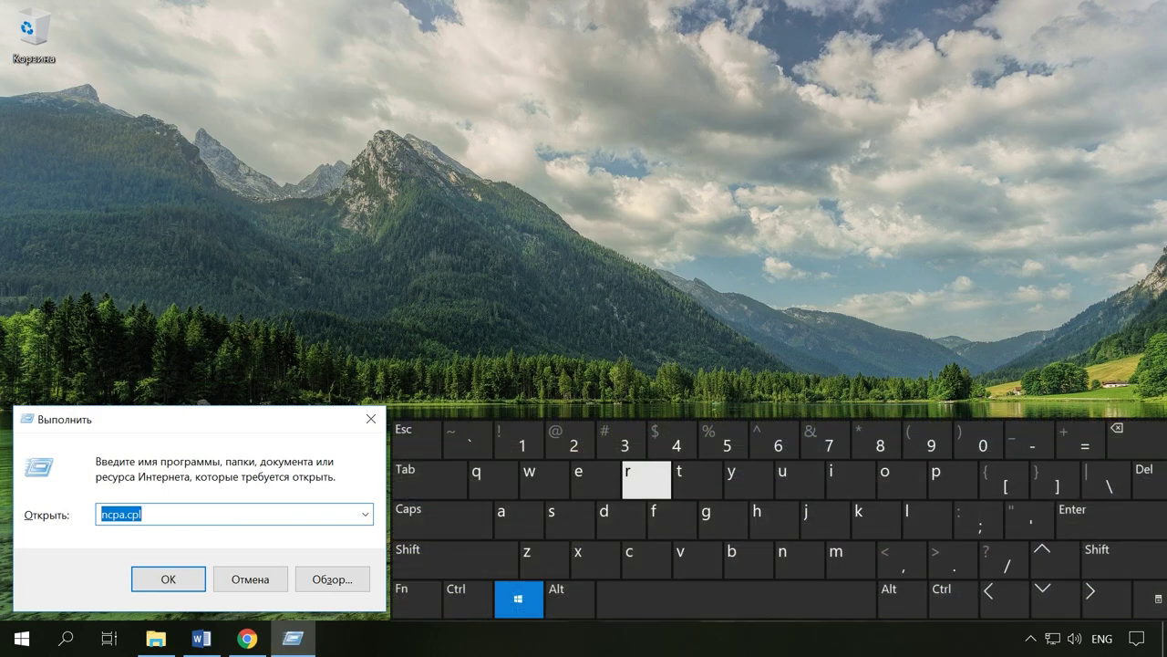
type("msi")
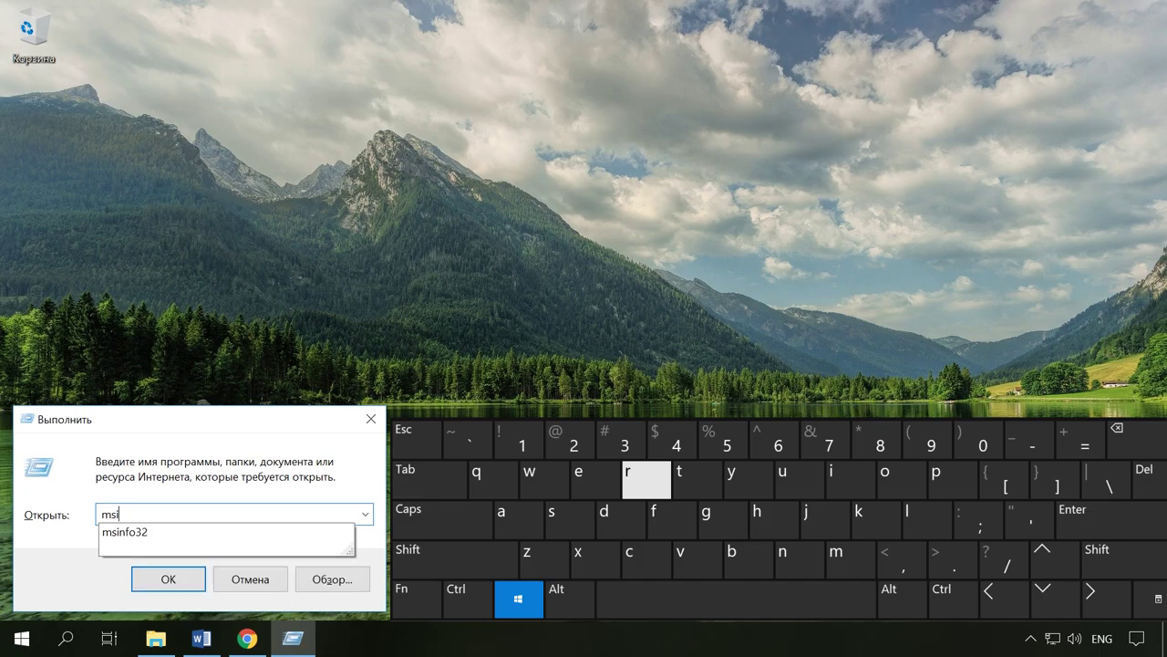
type("nfo32")
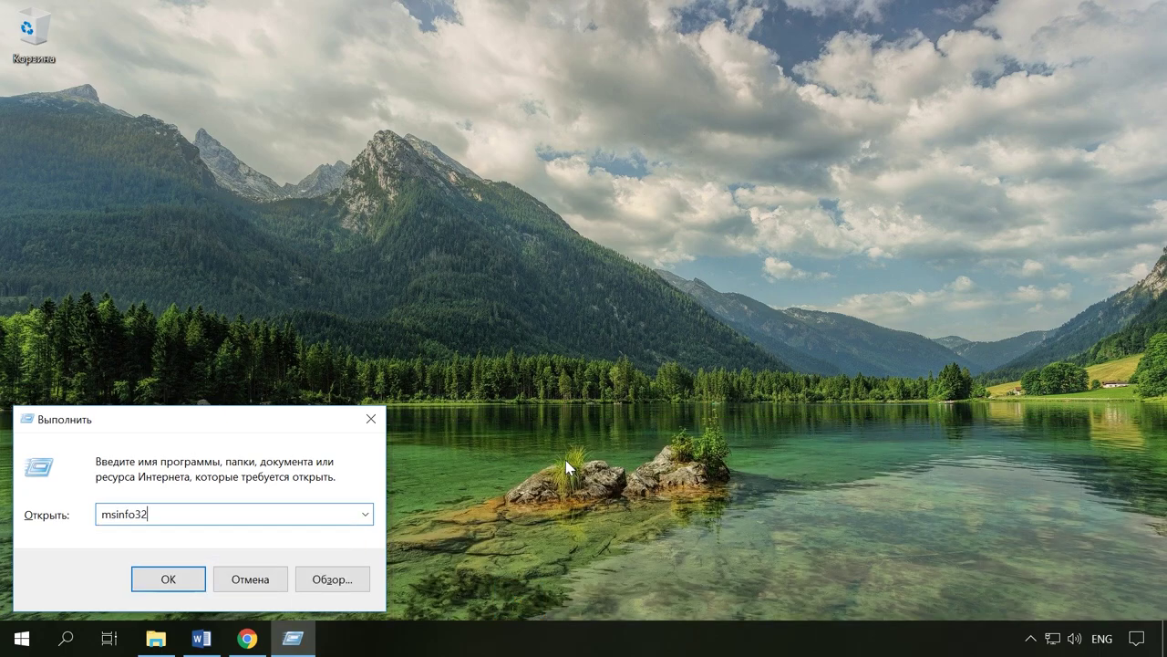
key("Return")
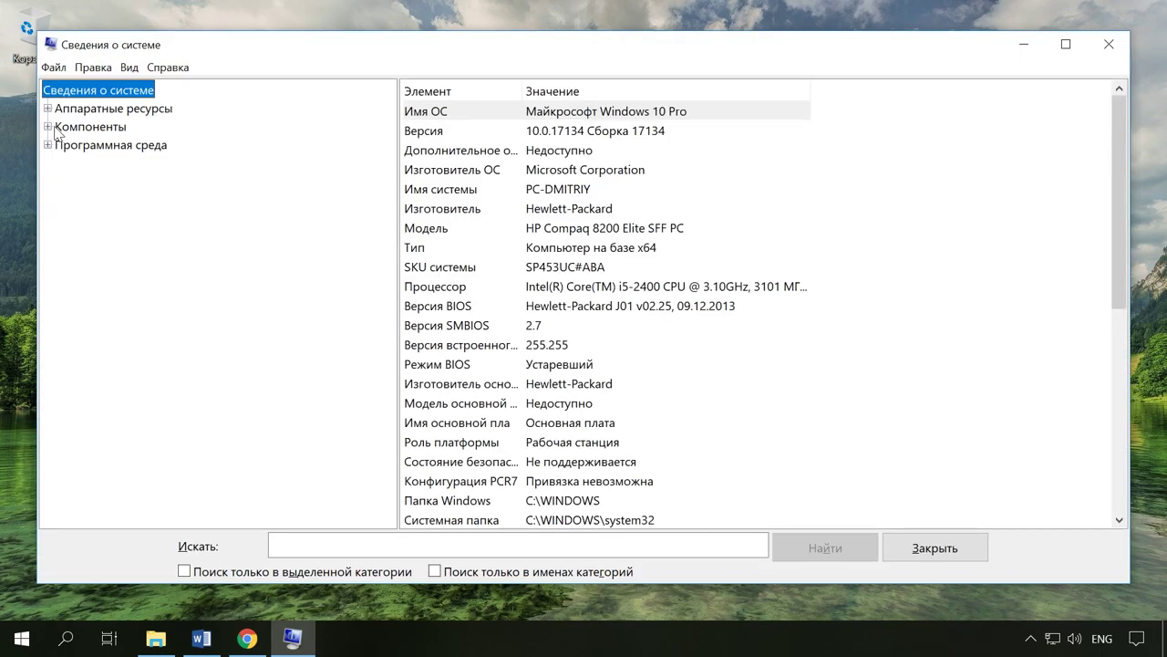
left_click(47, 127)
left_click(91, 201)
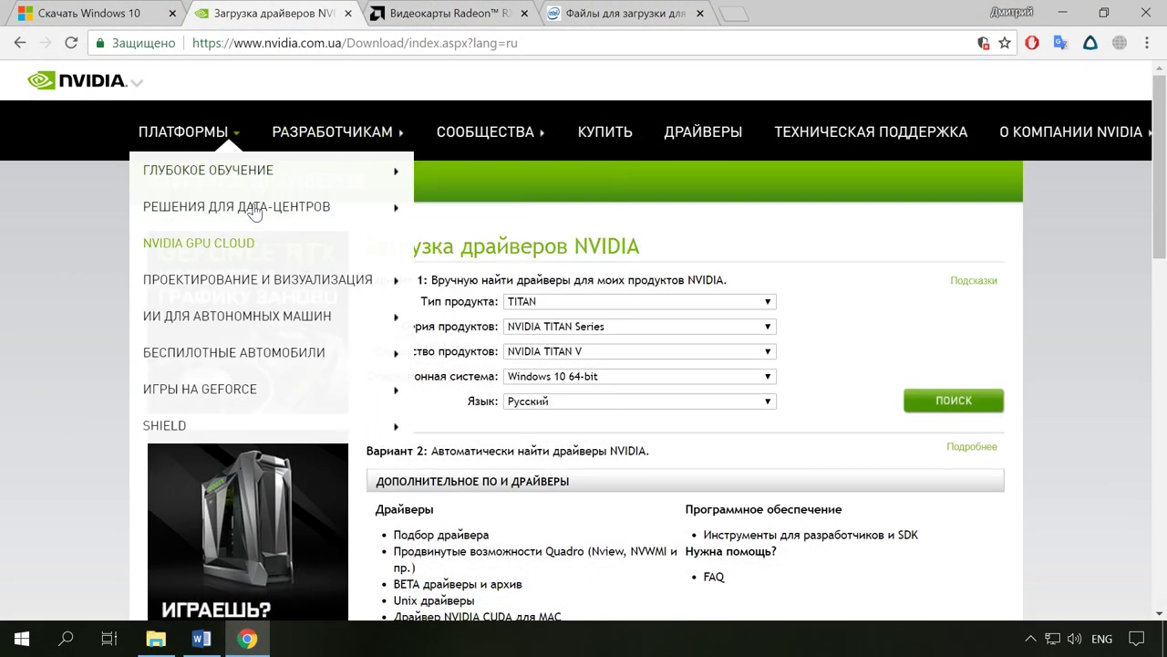
View the AMD Radeon RX graphics page and the Intel download page already open in Chrome.
left_click(421, 15)
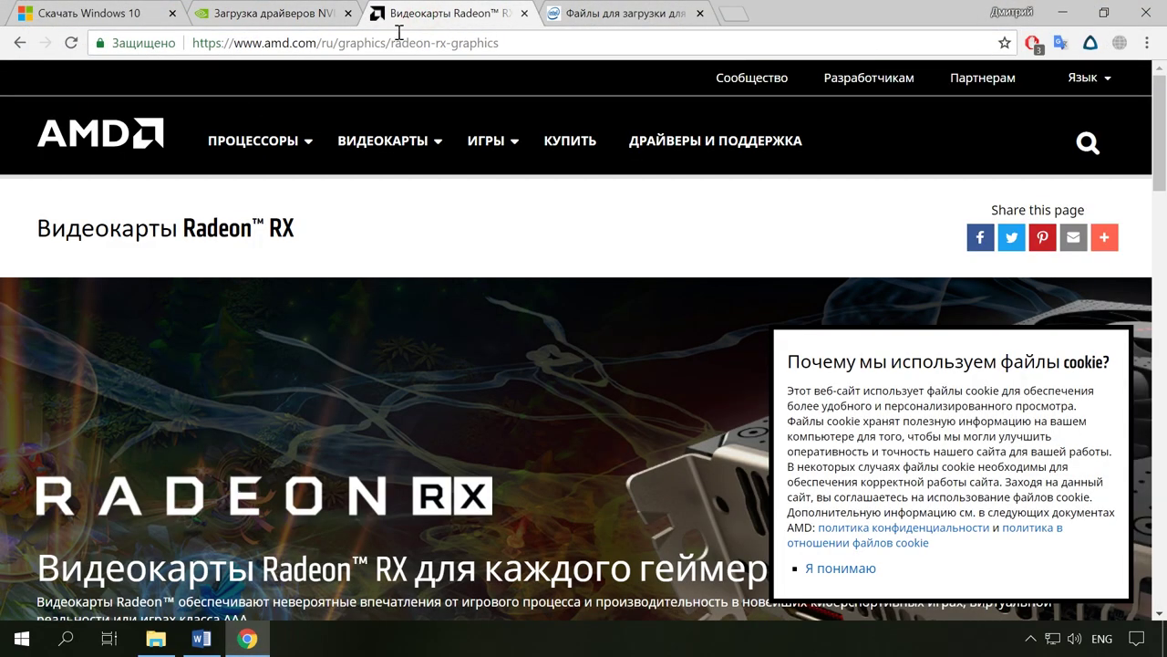
left_click(644, 17)
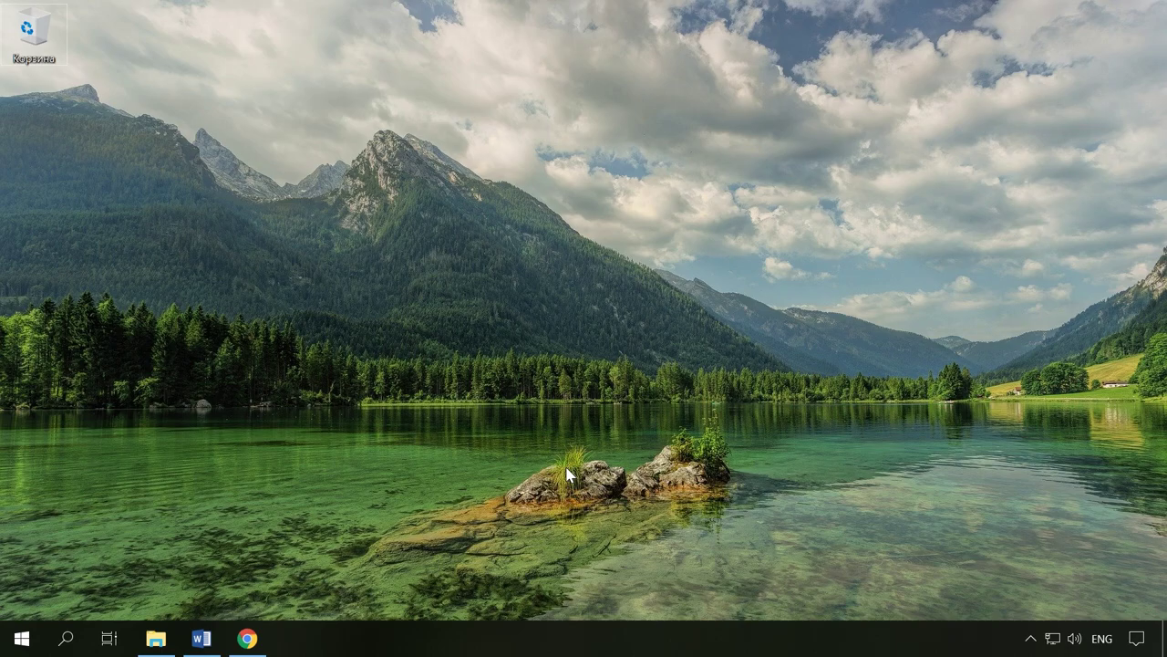
Open Windows Update's Дополнительные параметры under Обновление и безопасность and turn off updates for other Microsoft products.
left_click(22, 637)
left_click(21, 561)
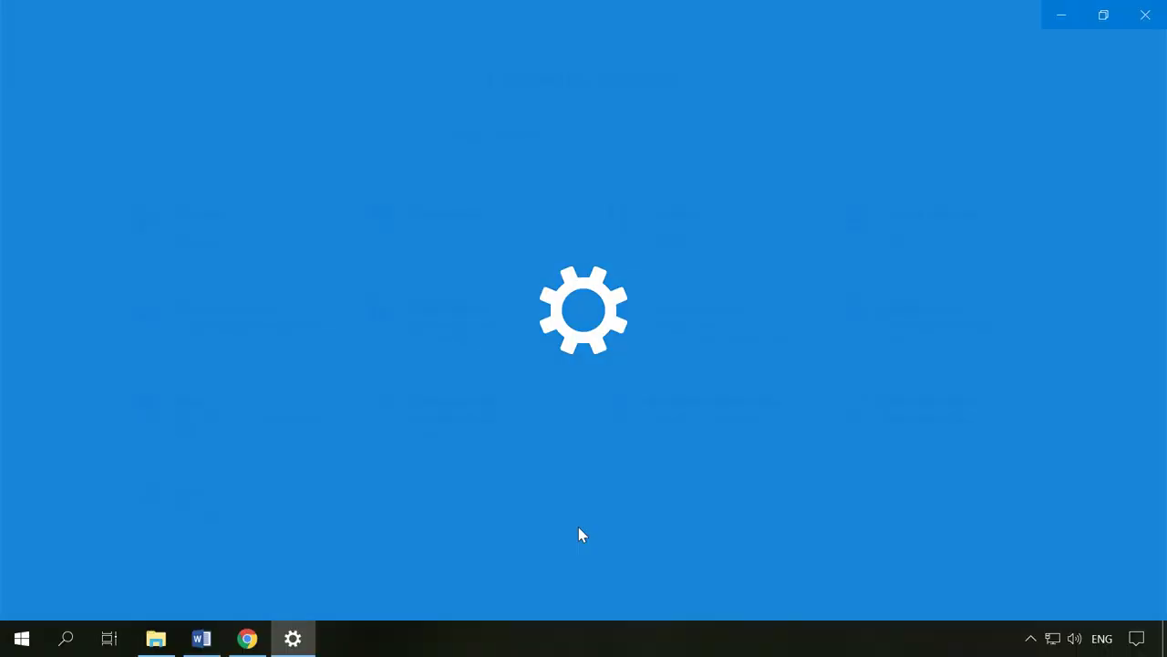
left_click(943, 433)
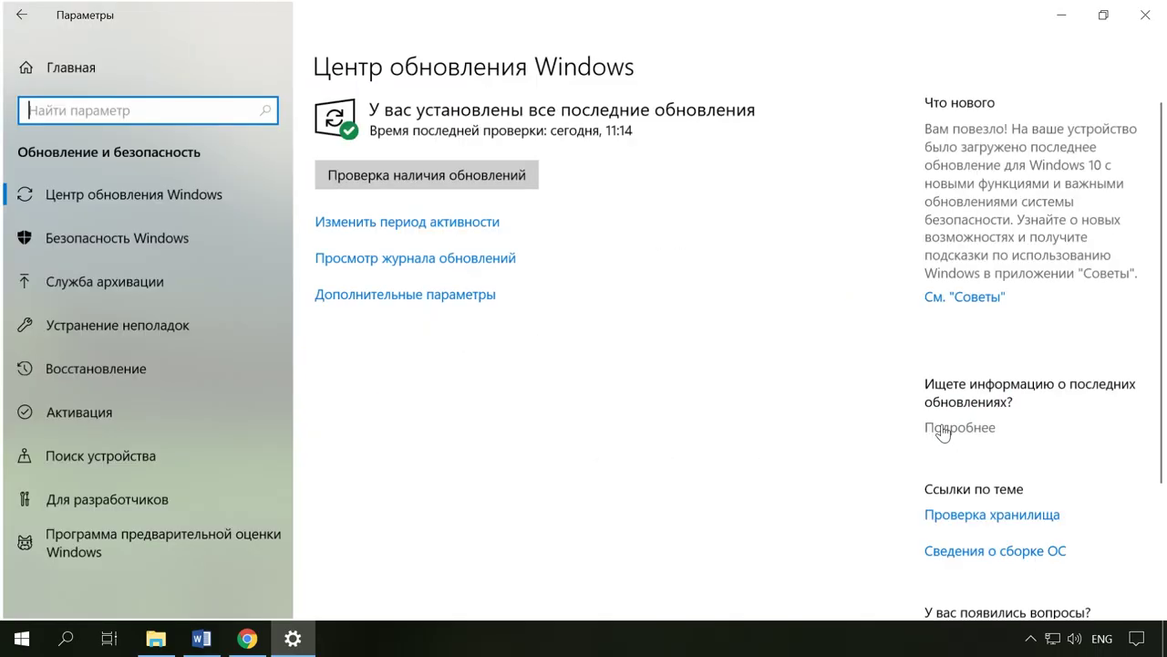
left_click(130, 211)
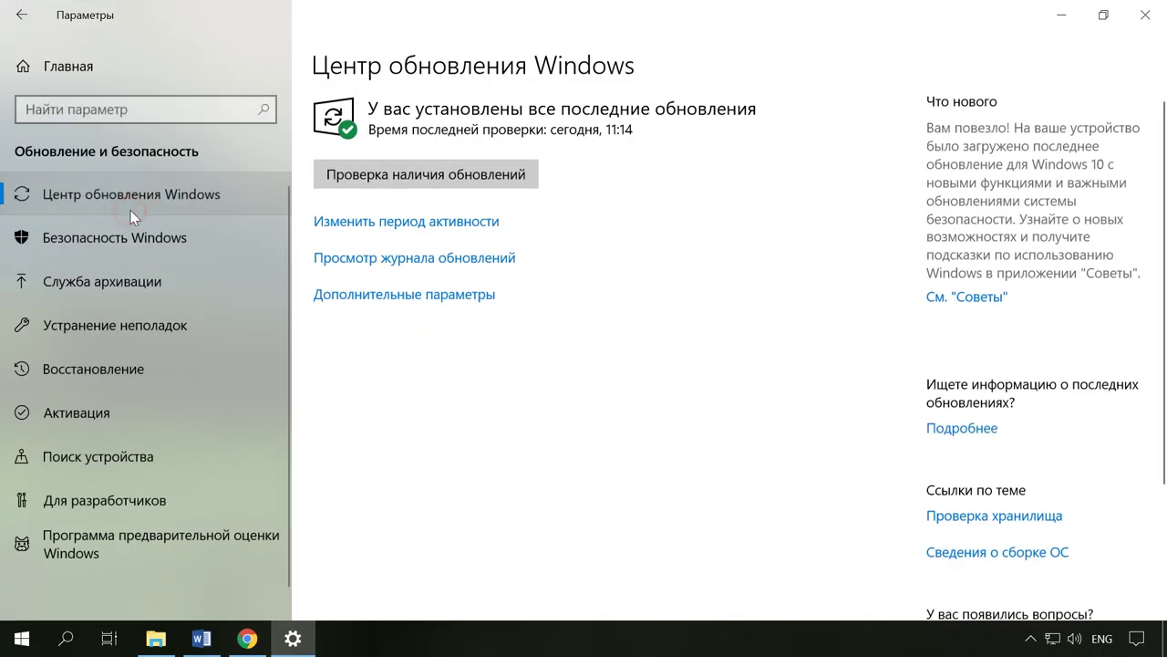
left_click(432, 301)
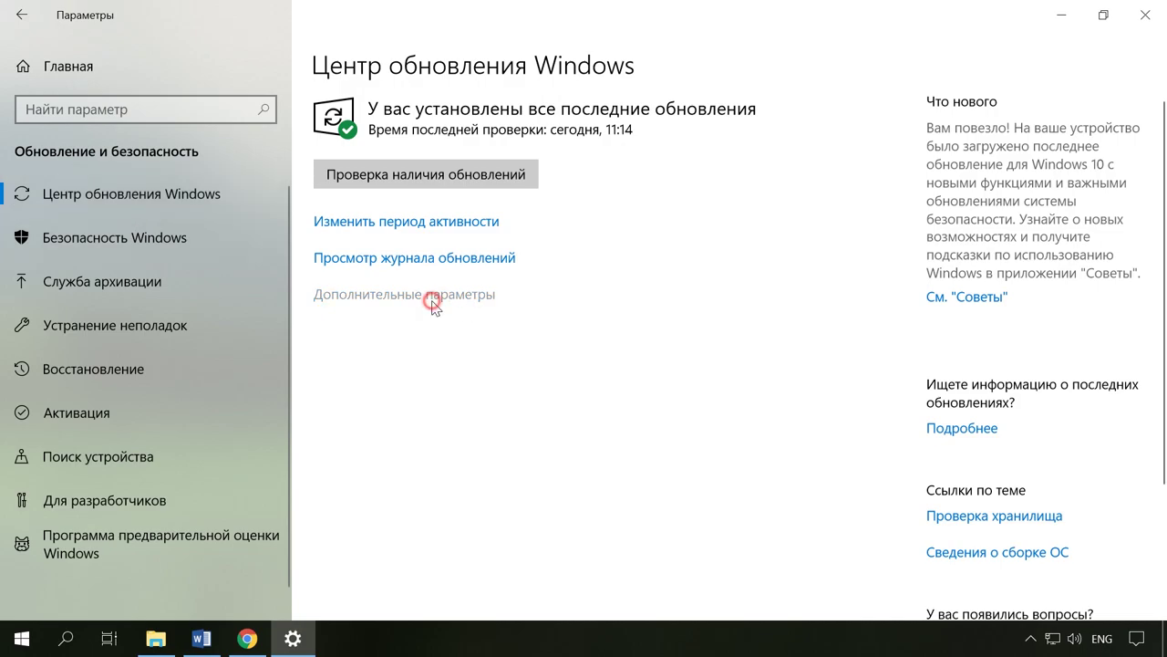
left_click(54, 198)
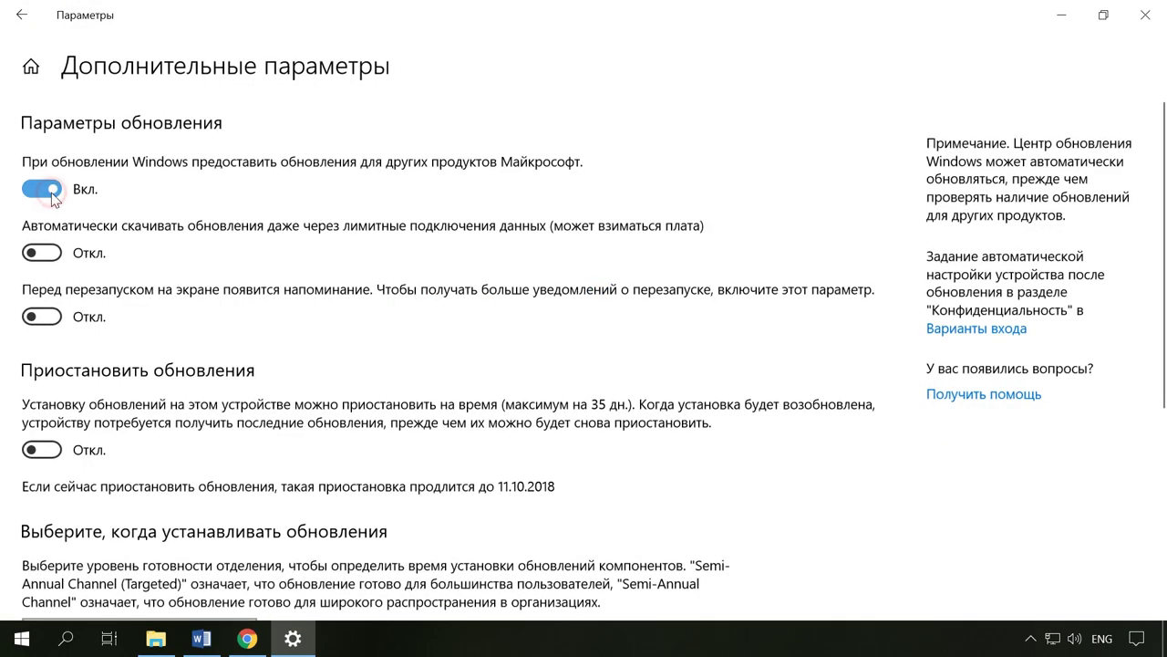
left_click(47, 195)
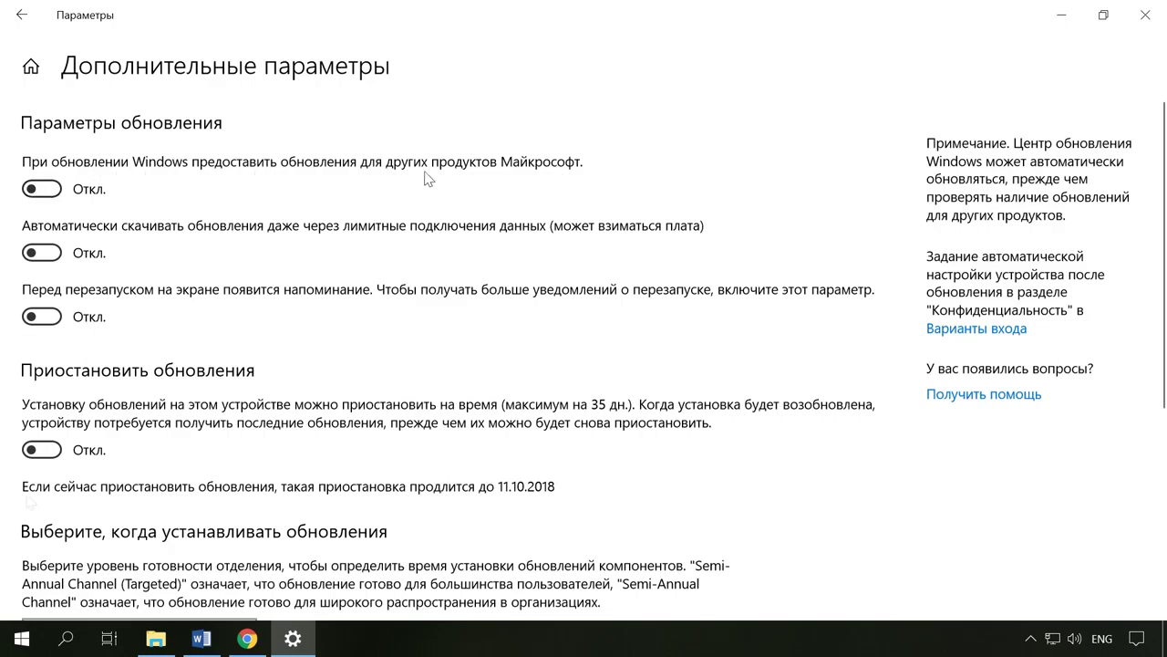
Restart the computer and check for updates in Центр обновления Windows.
left_click(22, 638)
left_click(23, 599)
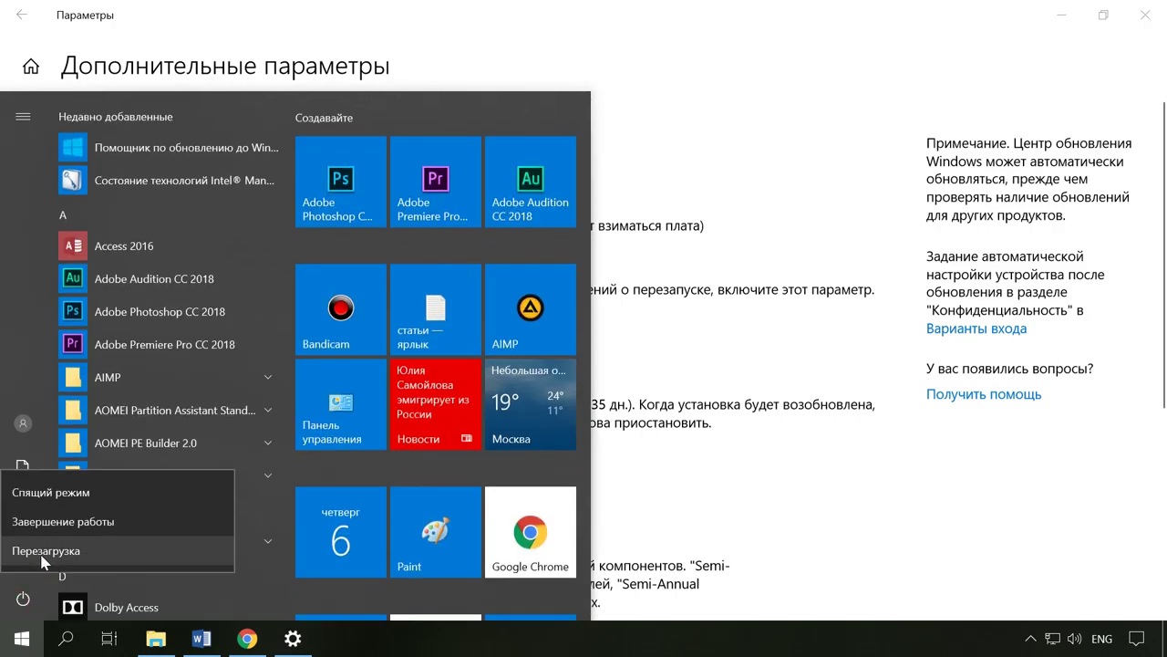
left_click(43, 551)
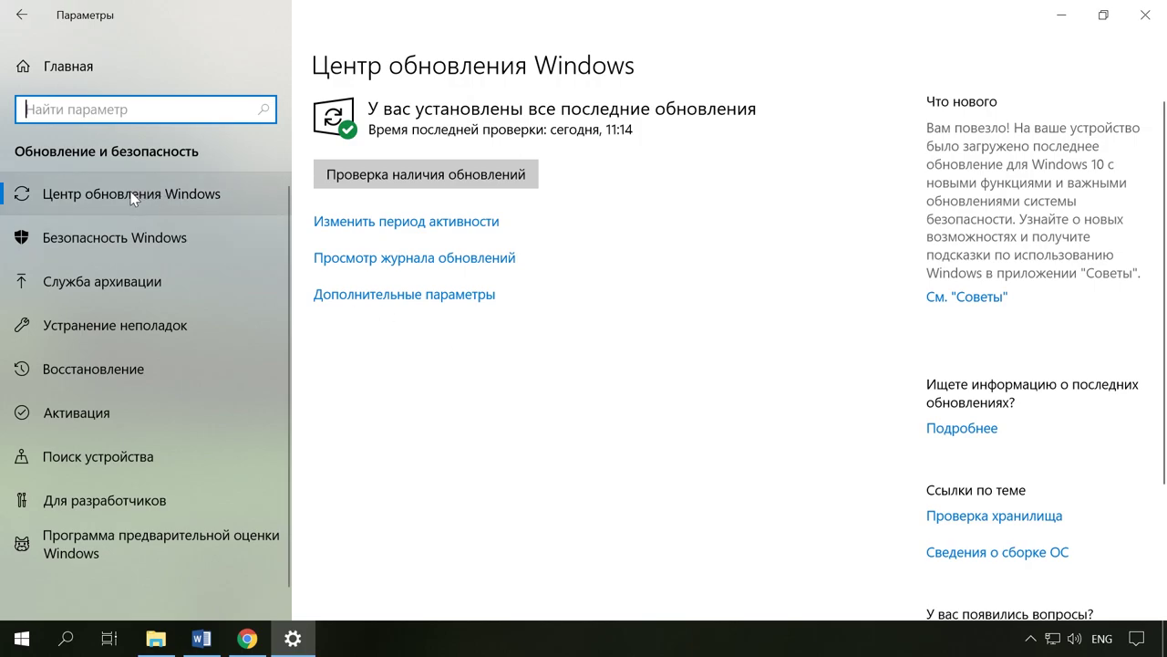
left_click(122, 199)
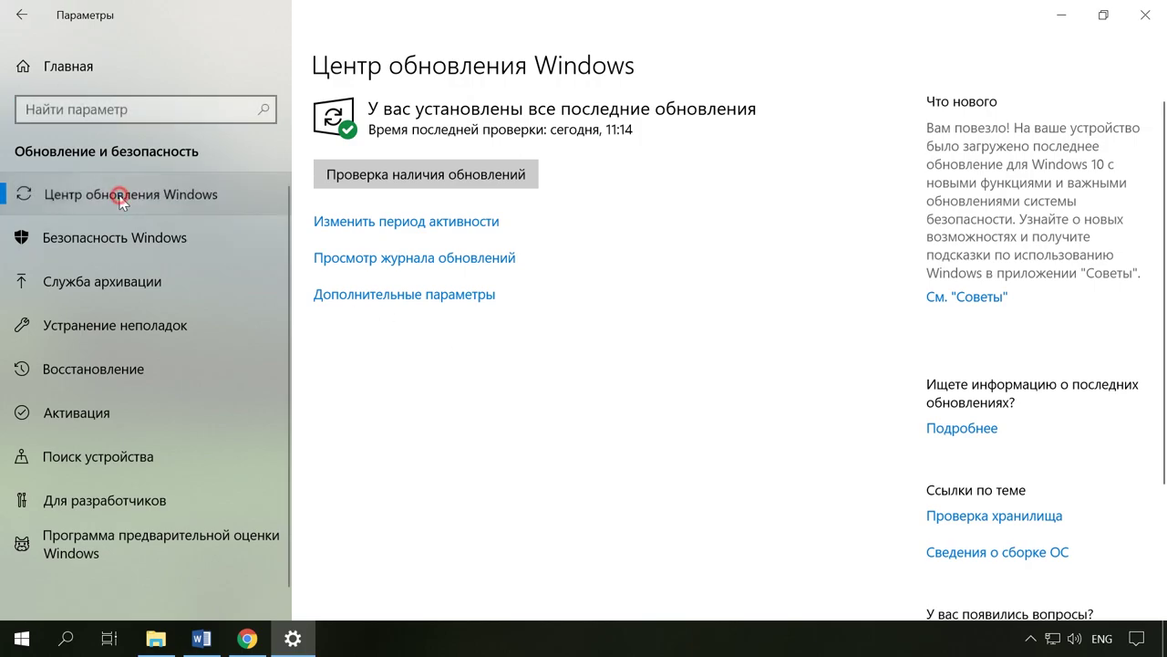
left_click(449, 180)
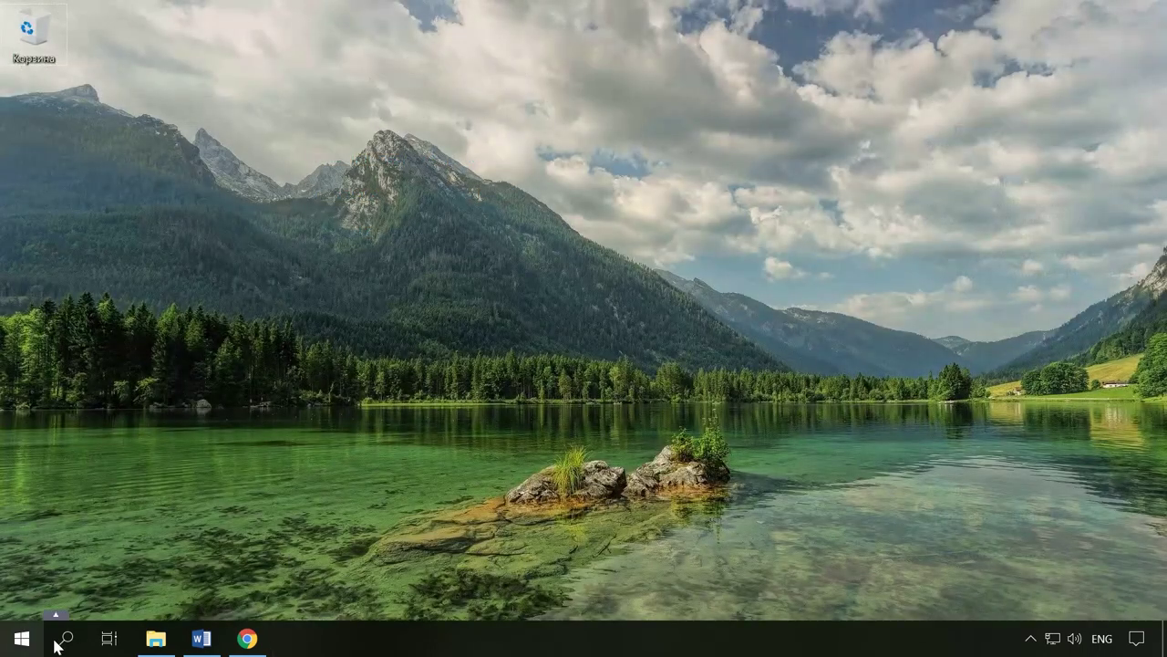
Open Command Prompt as administrator and stop the Windows Update service with net stop wuauserv.
left_click(67, 638)
type("cmd")
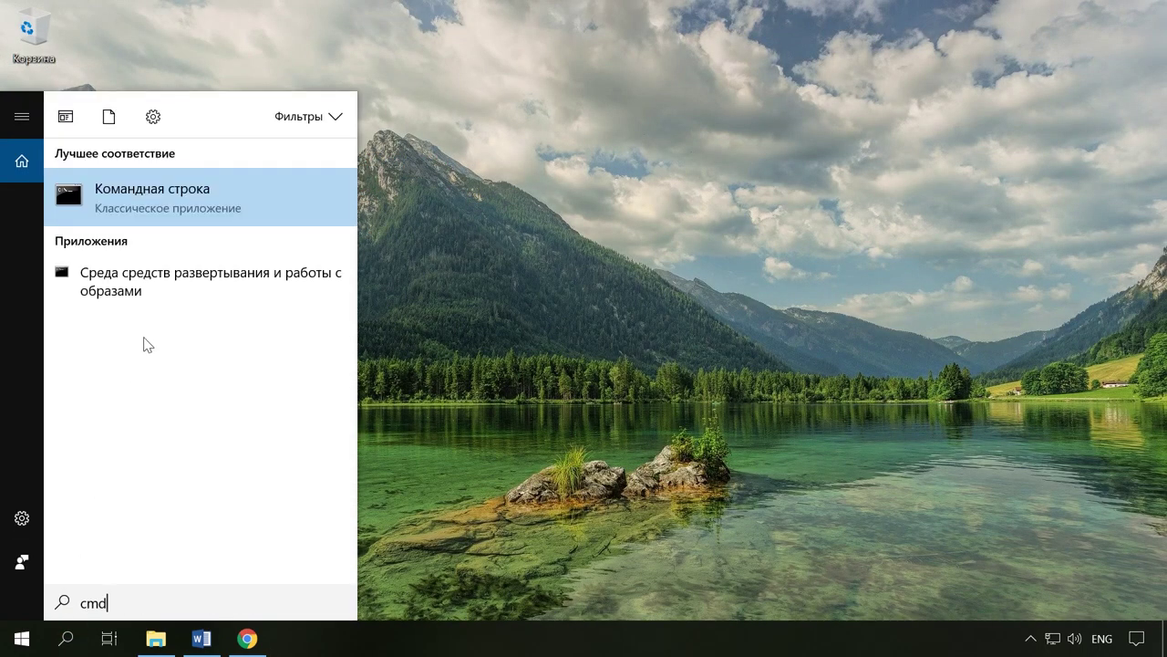
right_click(204, 192)
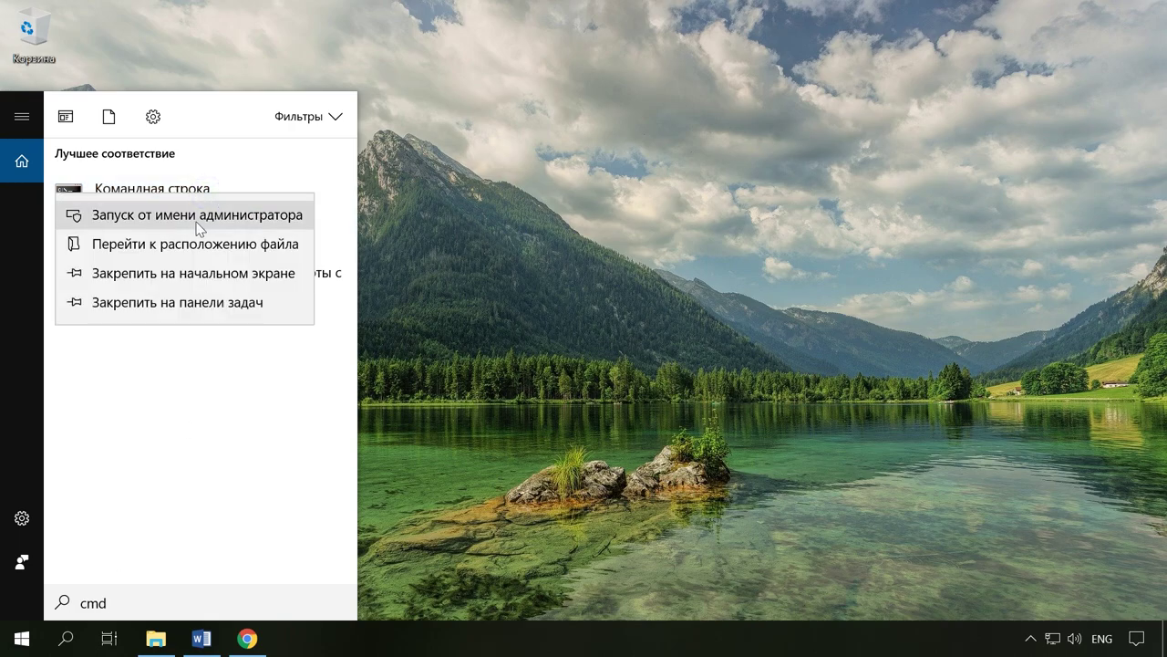
left_click(220, 219)
left_click(487, 434)
type("net stop wuauserv")
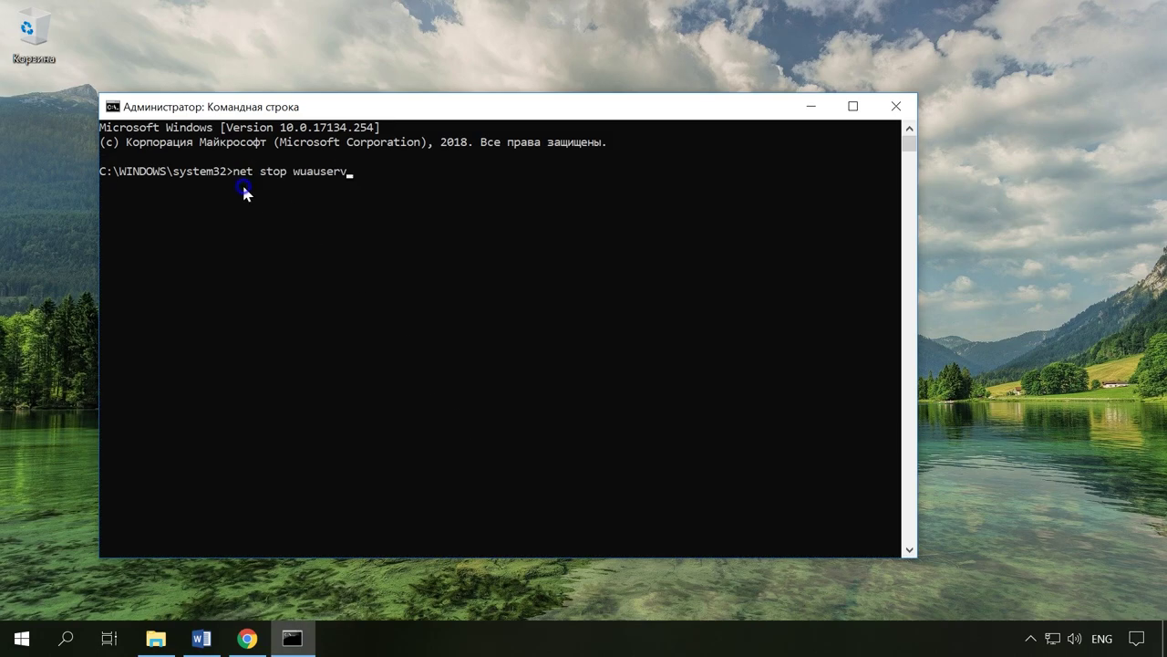
key("Return")
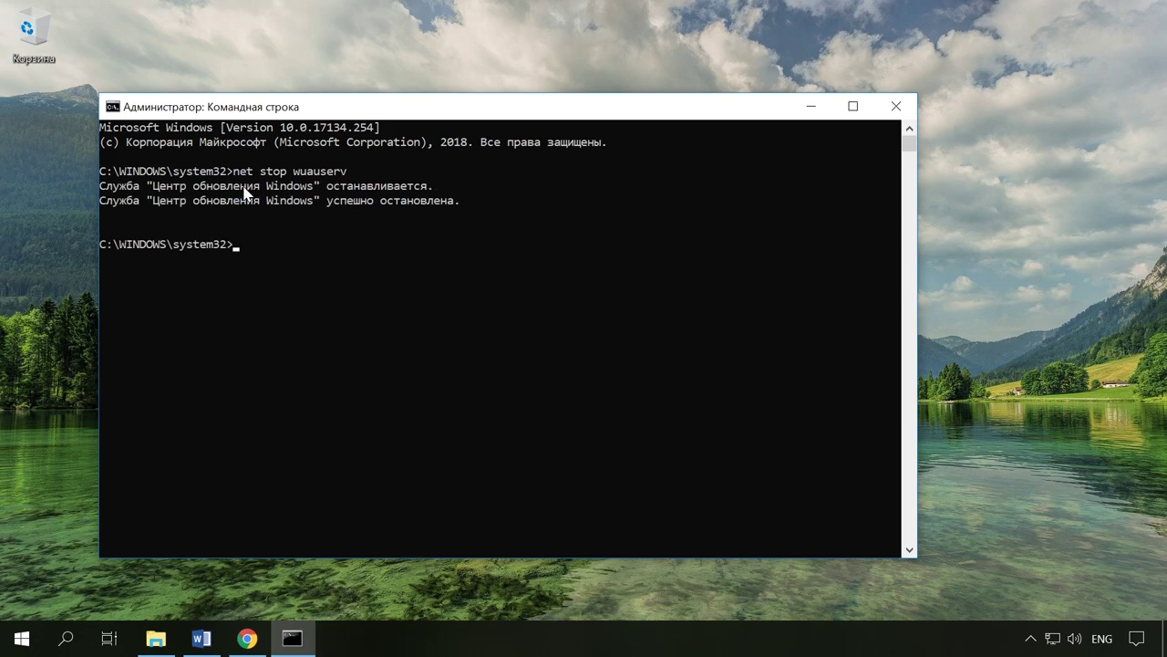
Register the update library with regsvr32 %WinDir%\System32\wups2.dll and start the service with net start wuauserv.
type("regsvr32 %WinDir%\\System32\\wups2.dll")
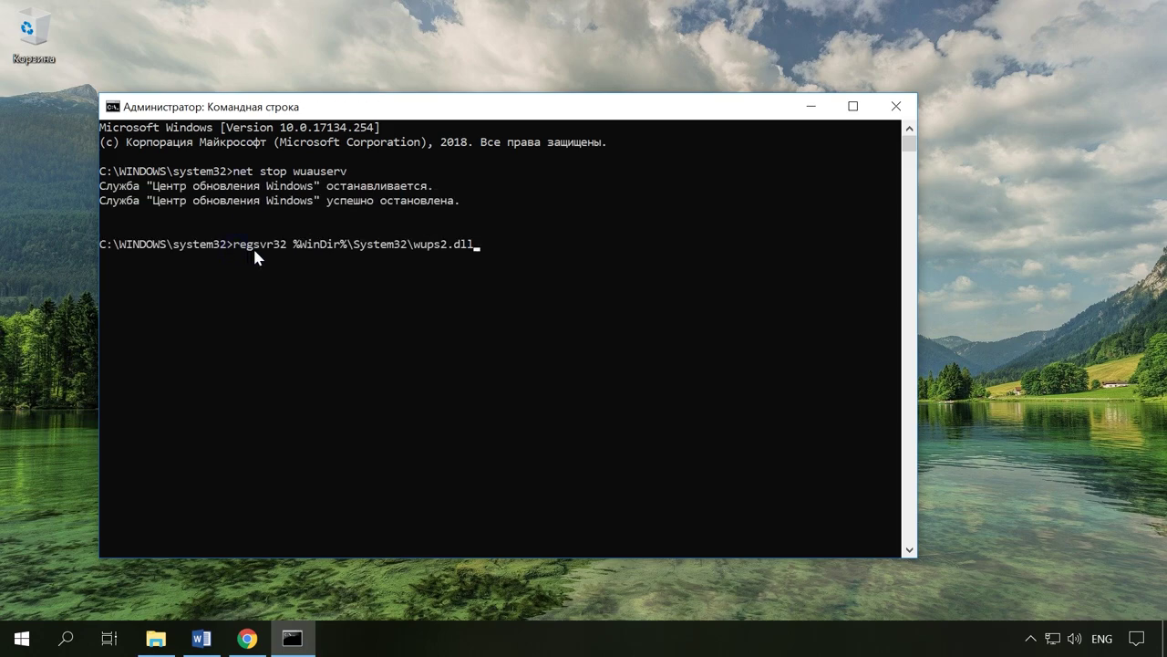
key("Return")
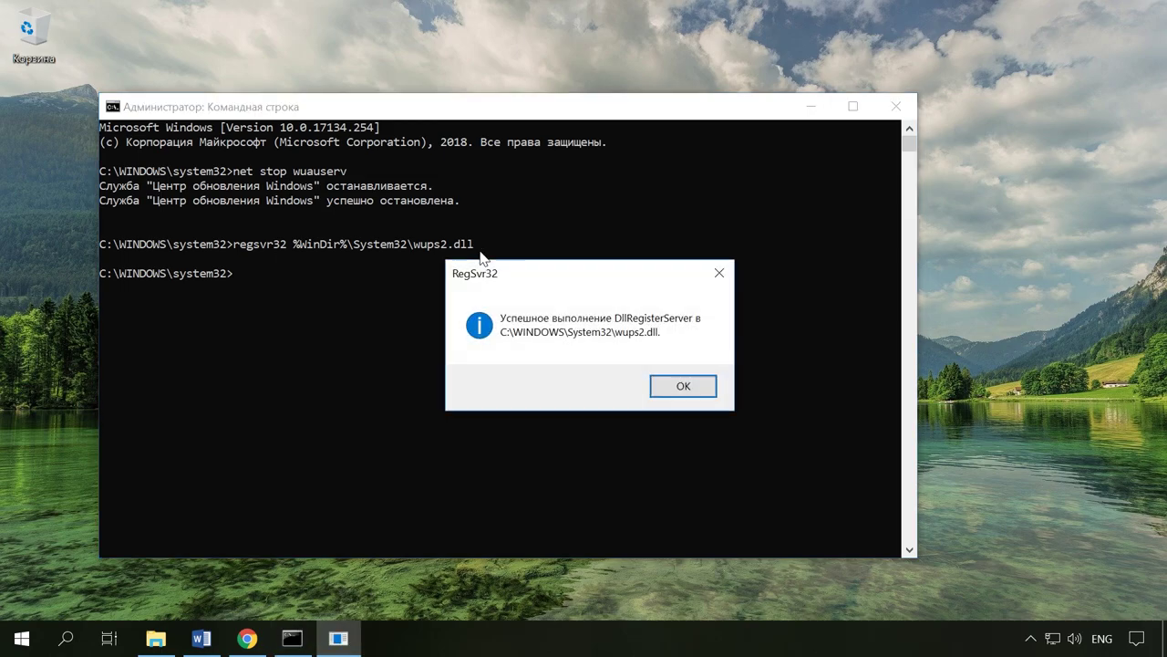
left_click(684, 386)
type("net start wuauserv")
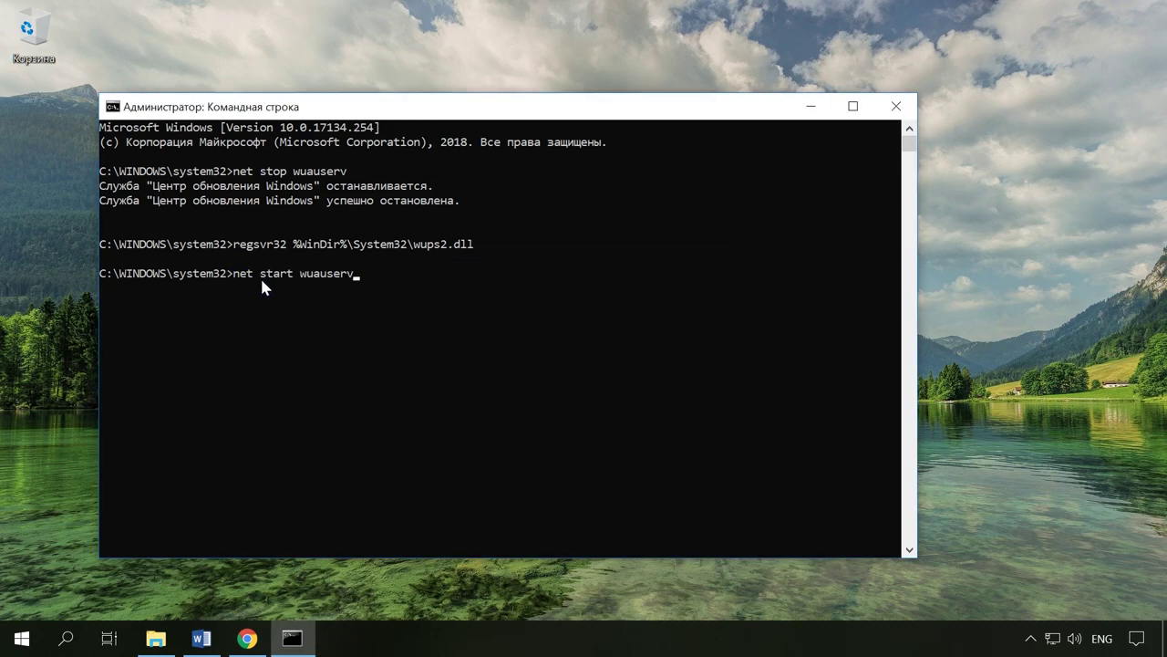
key("Return")
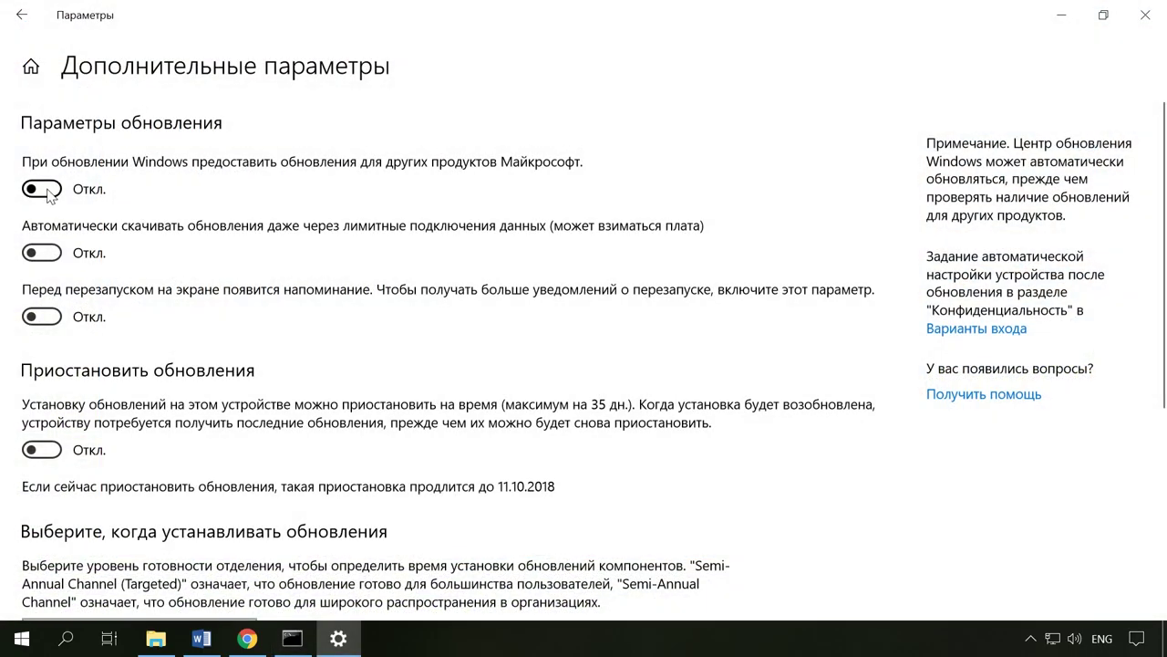
Turn updates for other Microsoft products back on in Windows Update's Дополнительные параметры.
left_click(69, 187)
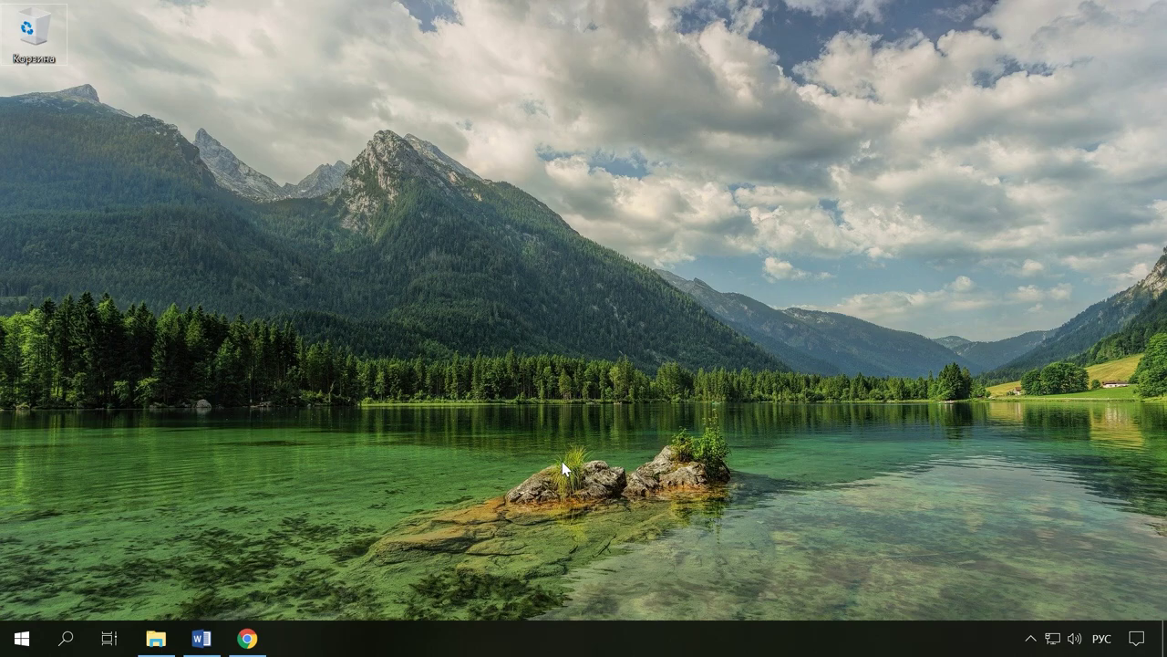
Open C:\Windows\SoftwareDistribution in File Explorer and delete all its contents, skipping the DataStore folder that is in use.
left_click(160, 637)
left_click(558, 142)
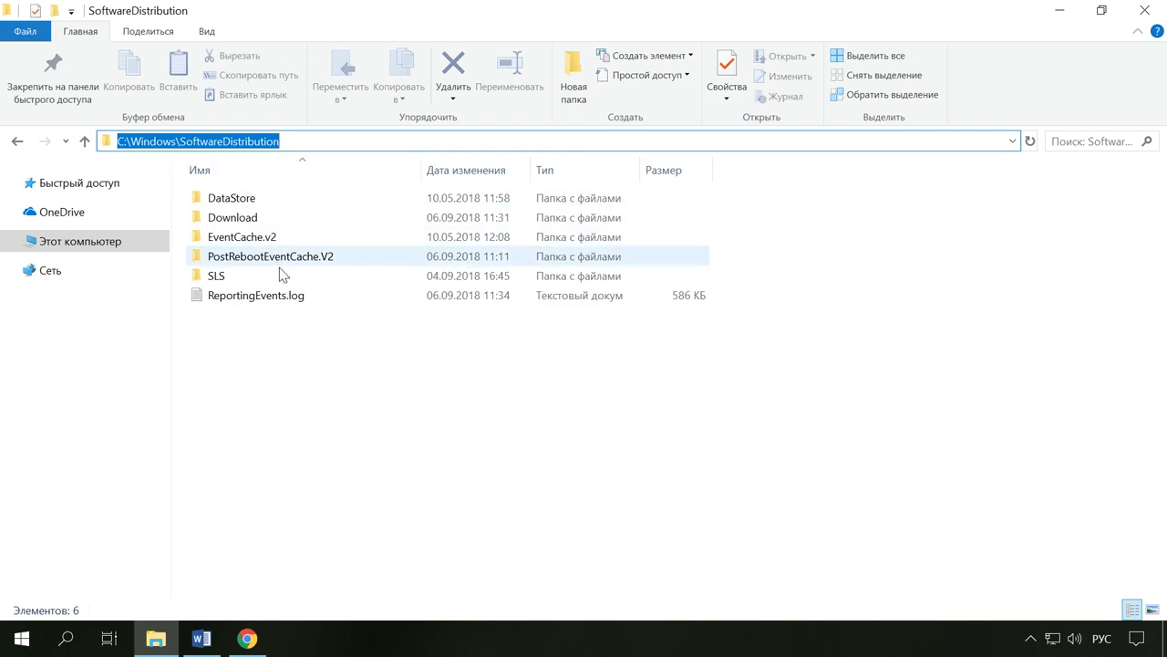
left_click_drag(300, 365, 227, 203)
right_click(226, 200)
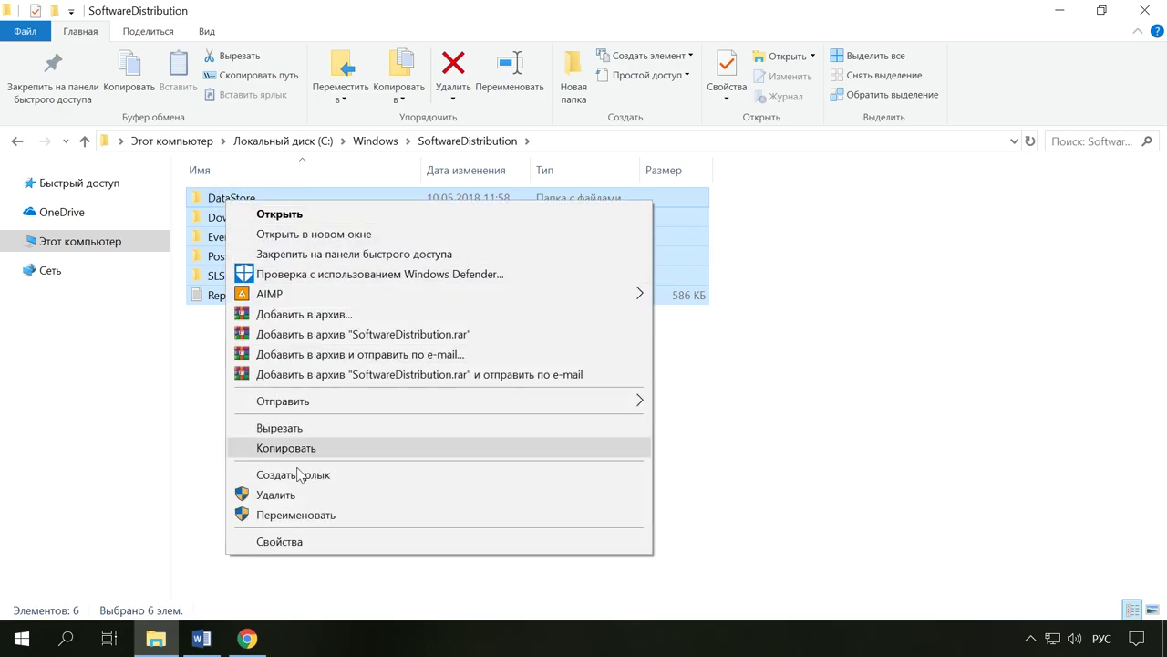
left_click(314, 493)
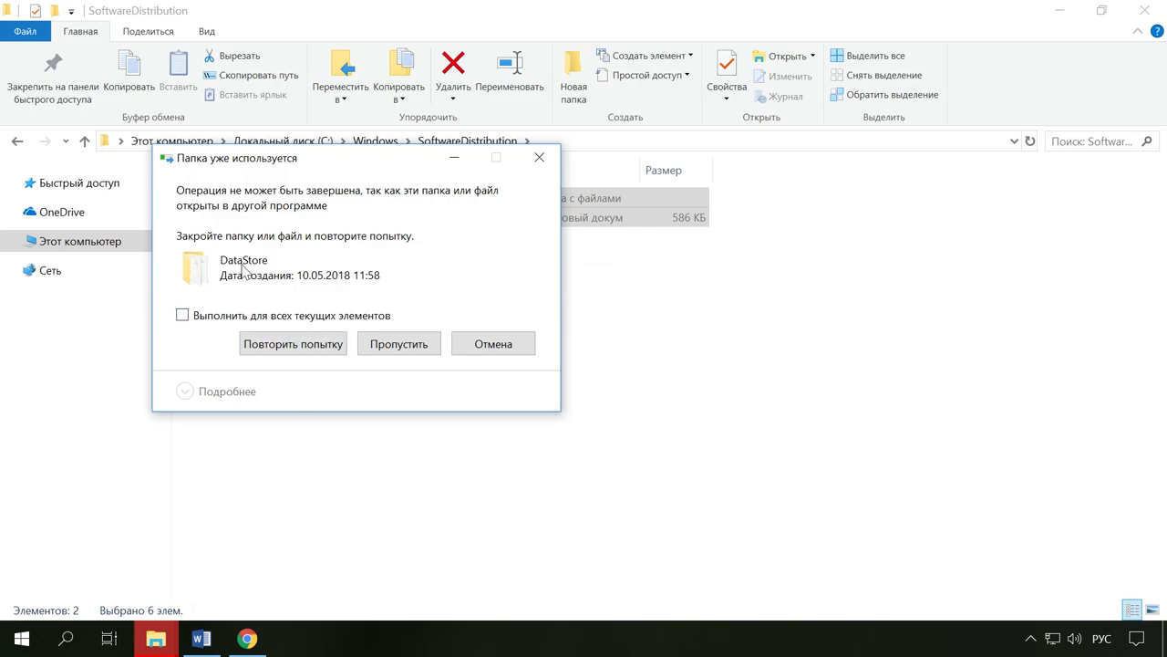
left_click(408, 352)
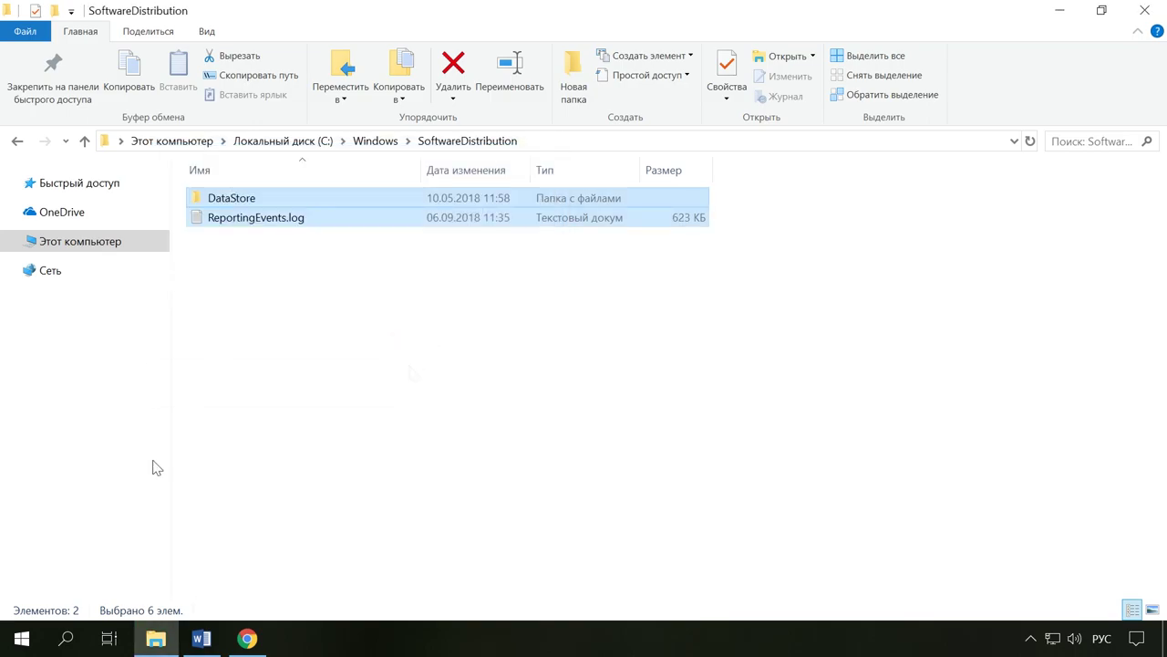
Open the power options for restarting the computer.
left_click(22, 638)
left_click(24, 597)
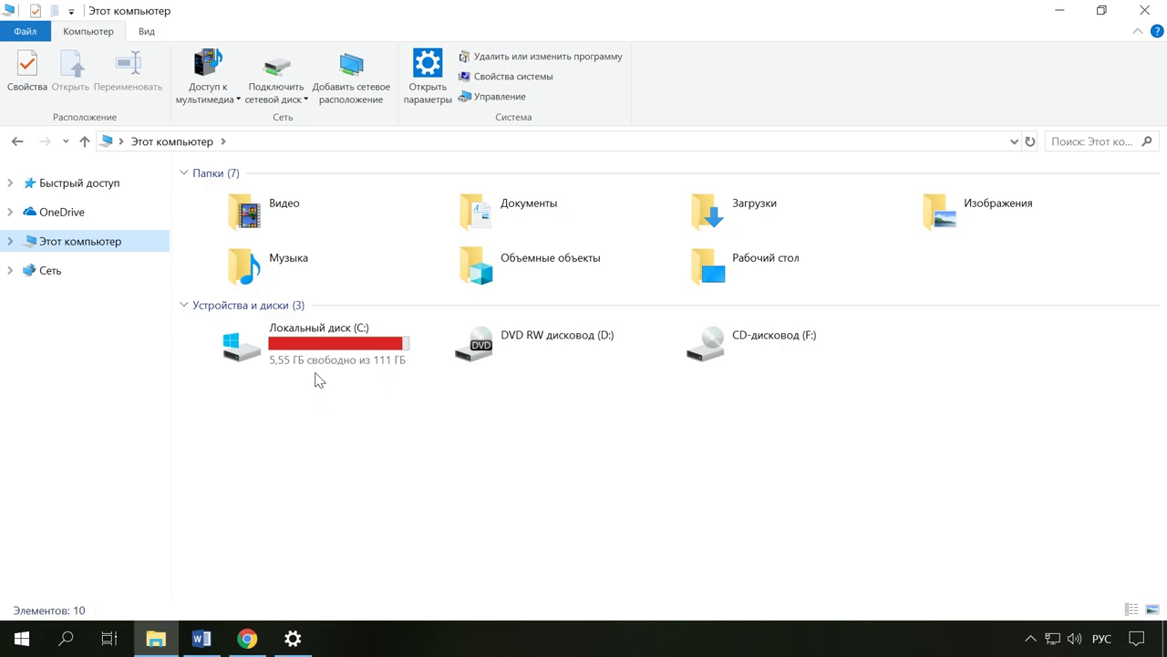
Select Локальный диск (C:) in Этот компьютер to examine its free space.
left_click(294, 349)
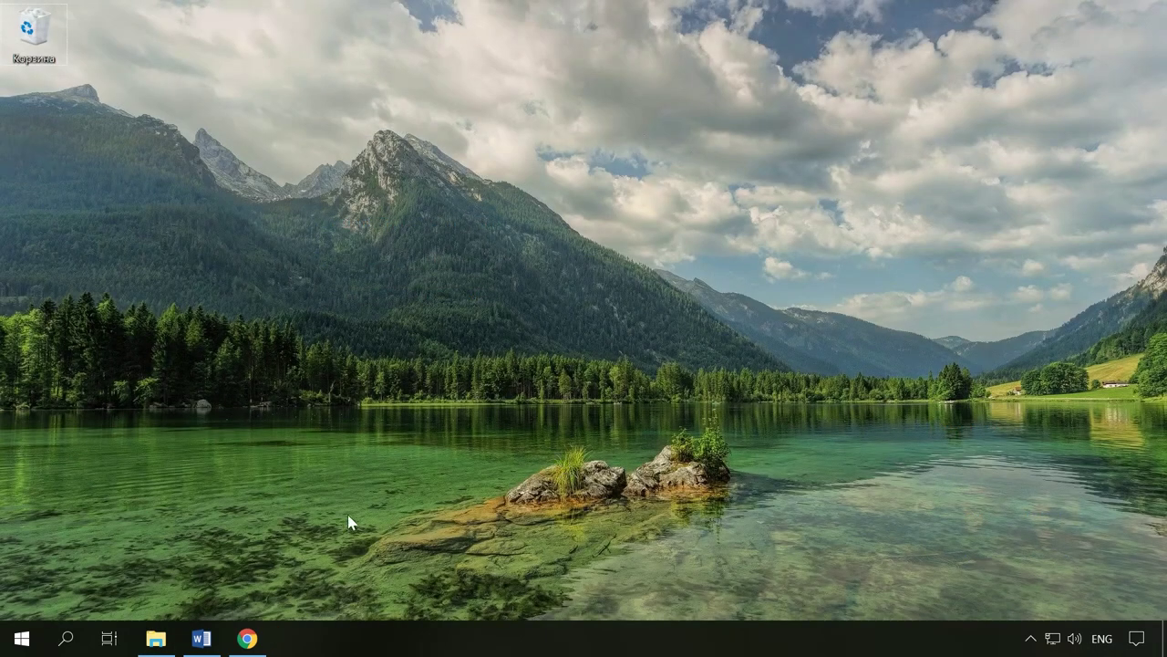
Run Командная строка as administrator, execute wuauclt.exe /updatenow, and close the console.
left_click(73, 641)
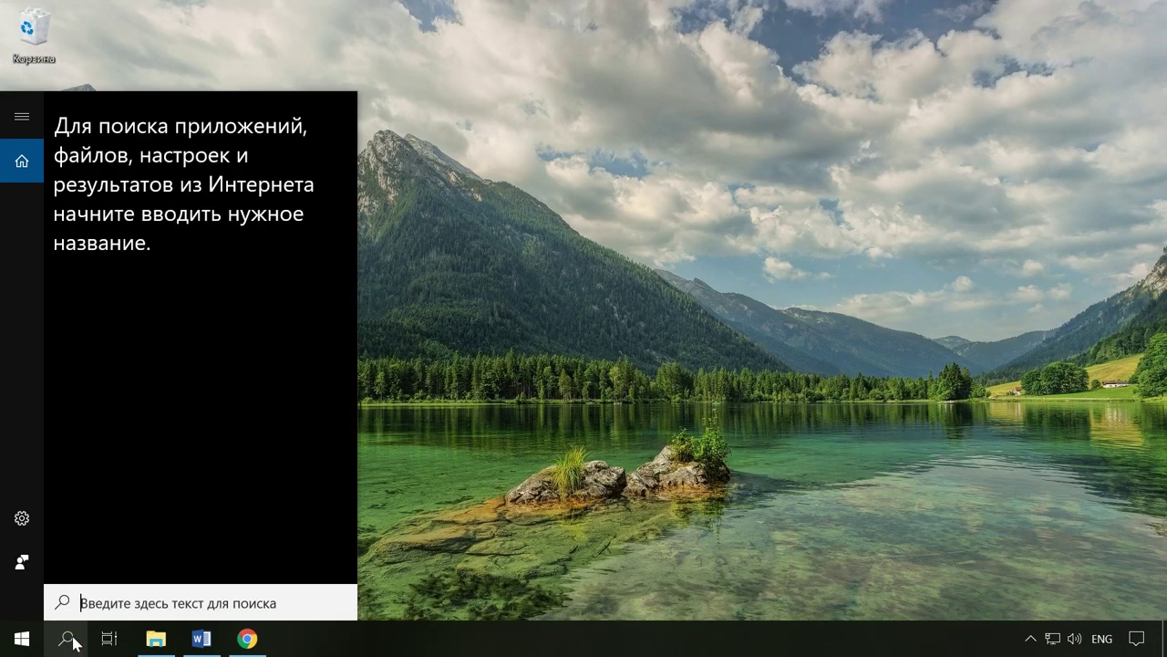
type("cmd")
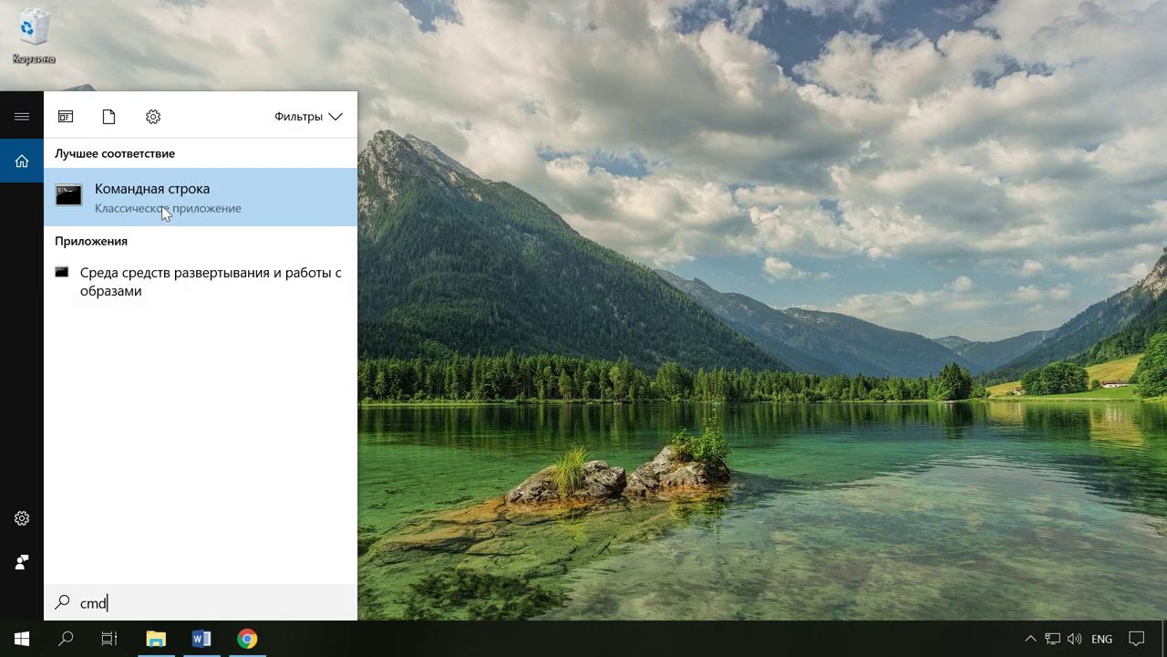
left_click(171, 195)
right_click(171, 195)
left_click(194, 222)
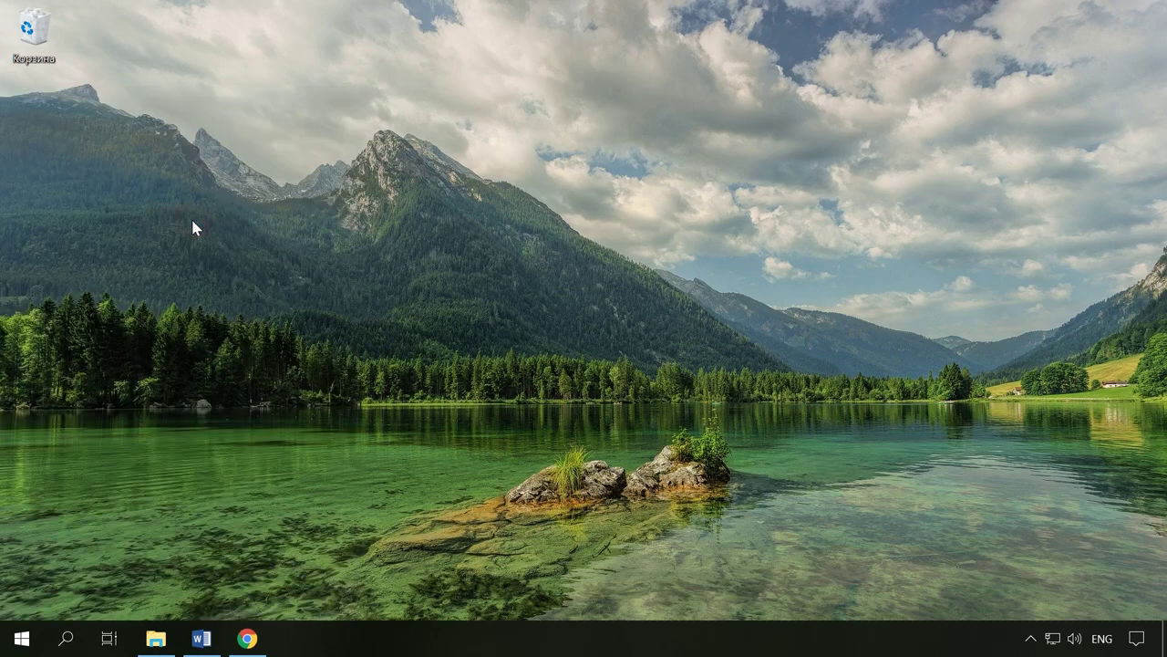
left_click(495, 440)
type("wuauclt.exe /updatenow")
key("Return")
key("Up")
key("alt+F4")
Open Конфигурация системы and choose Выборочный запуск with Загружать элементы автозагрузки turned off.
left_click(67, 638)
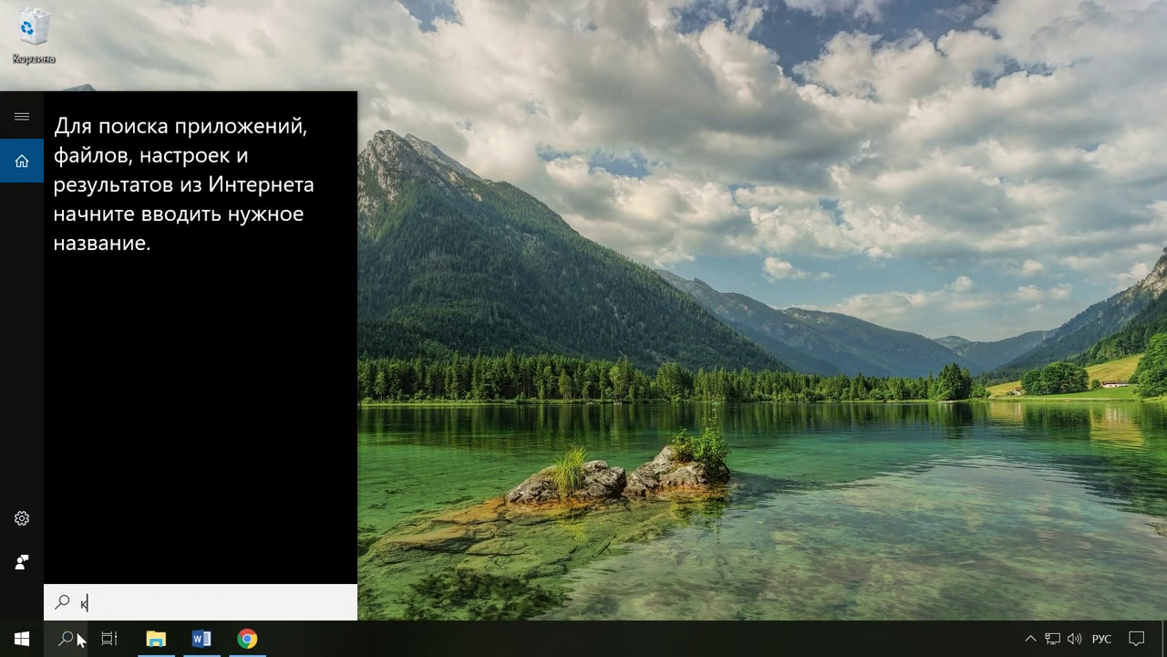
type("конф")
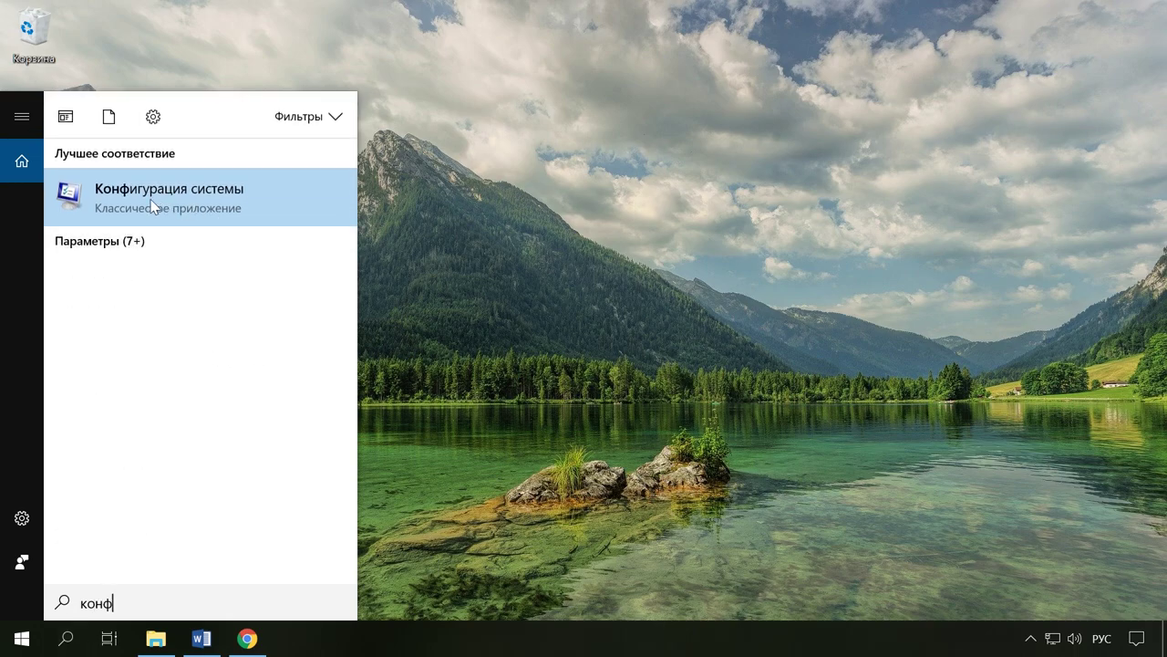
left_click(192, 202)
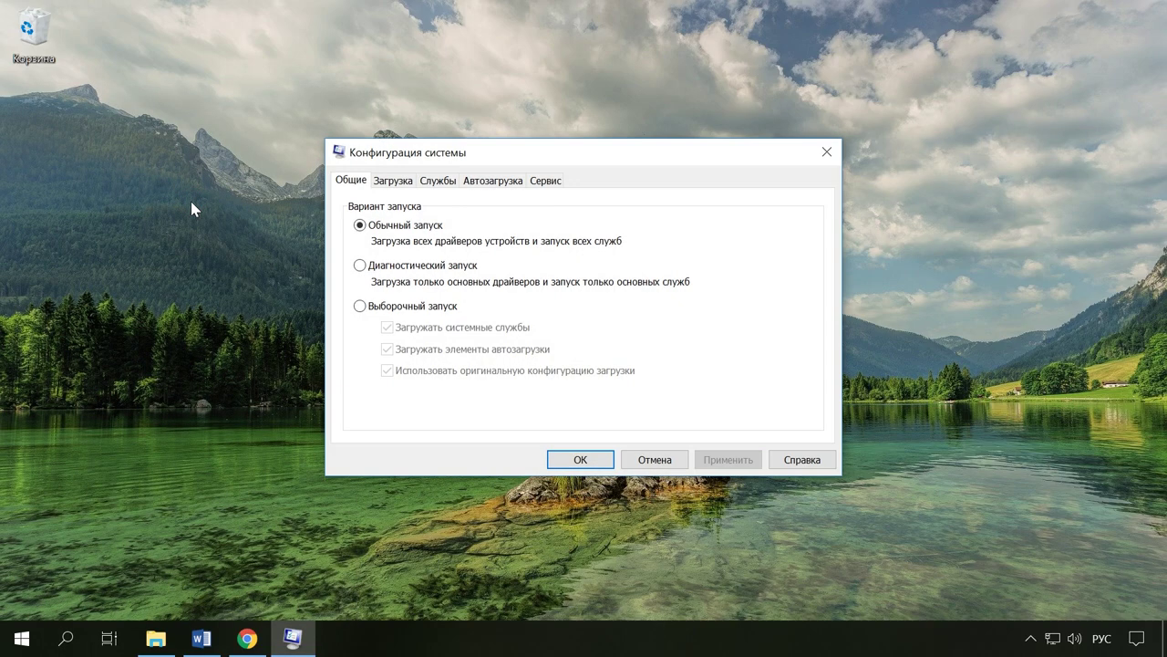
left_click(360, 306)
left_click(412, 352)
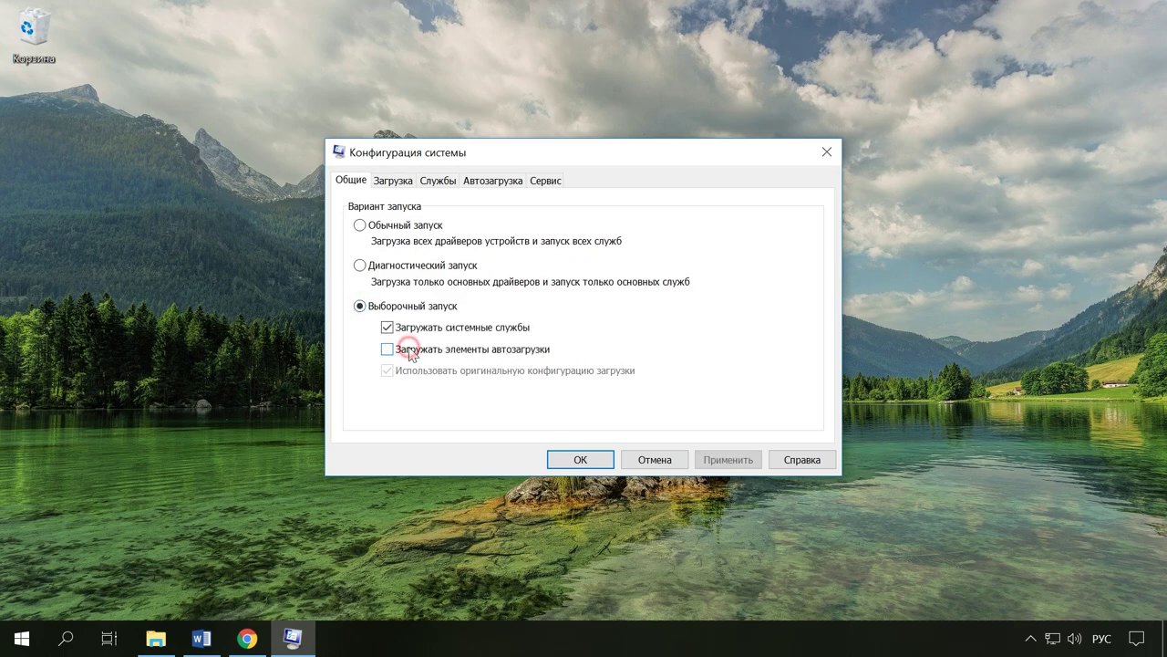
Hide the Microsoft services in Конфигурация системы, disable all the remaining services, and apply the change.
left_click(438, 180)
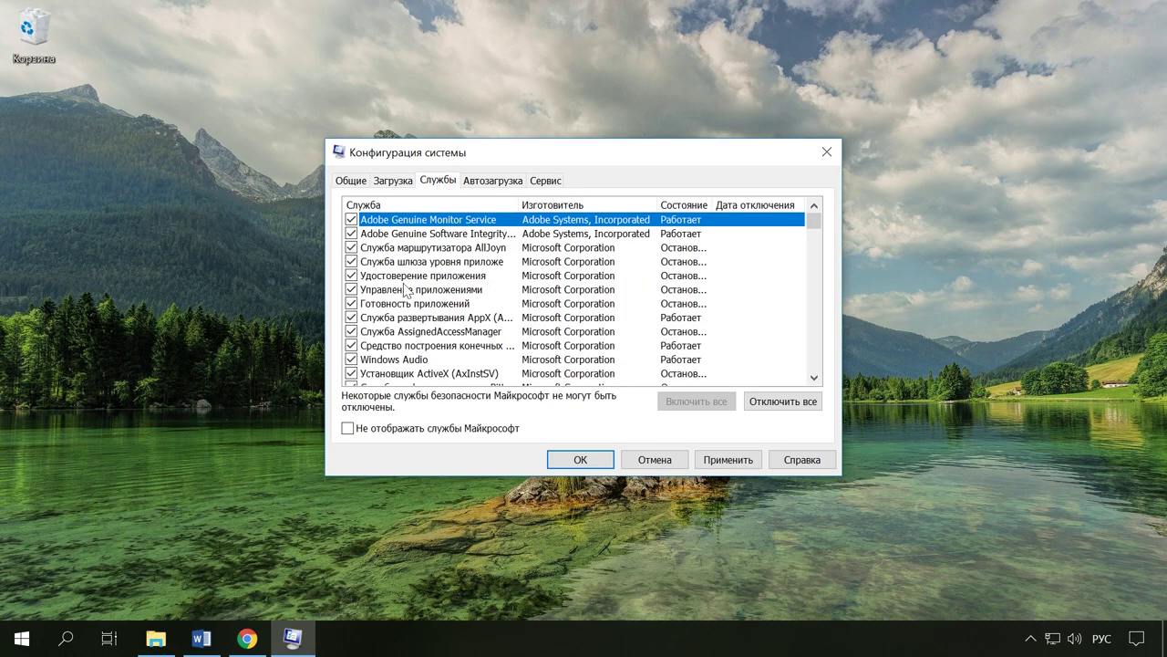
left_click(367, 431)
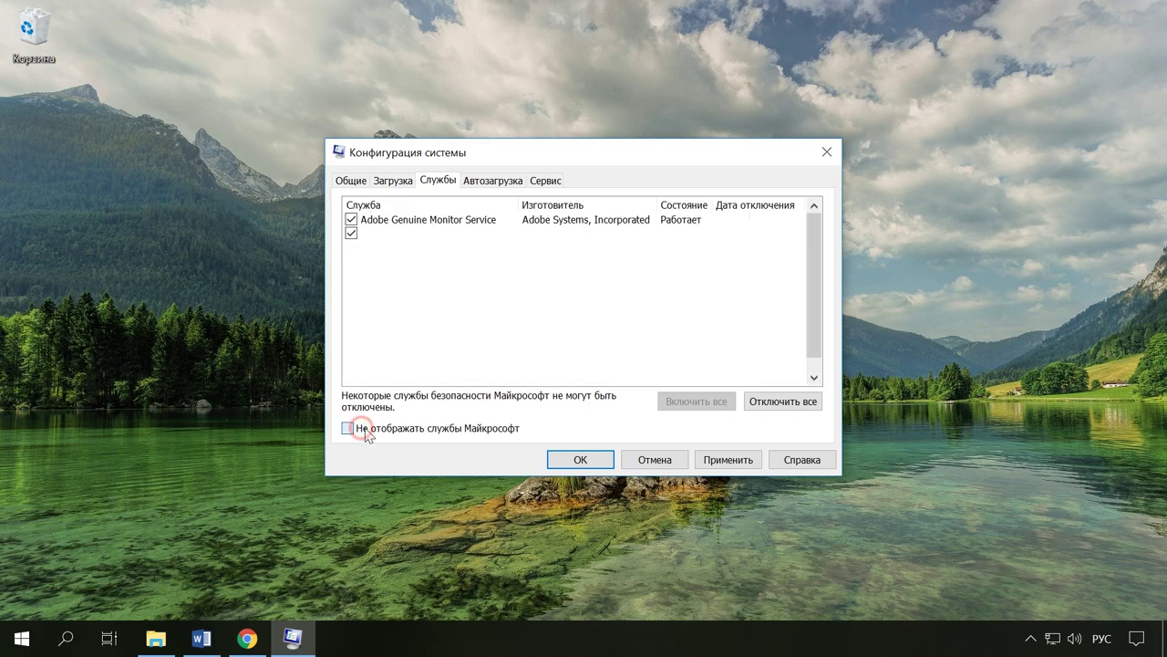
left_click(793, 404)
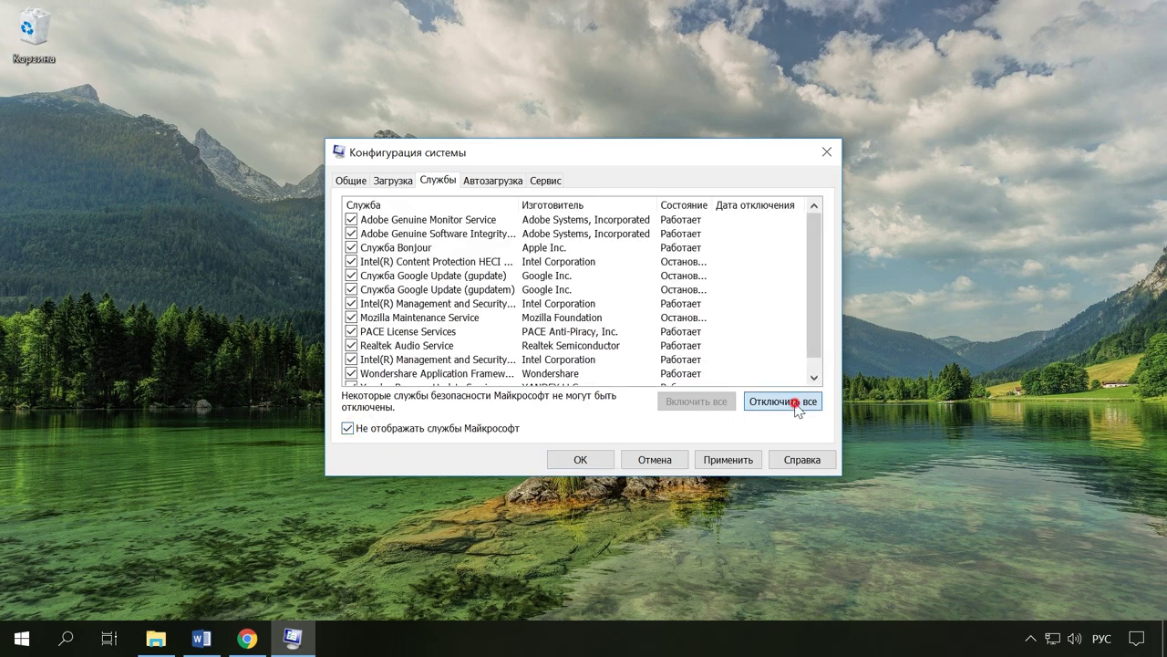
left_click(730, 462)
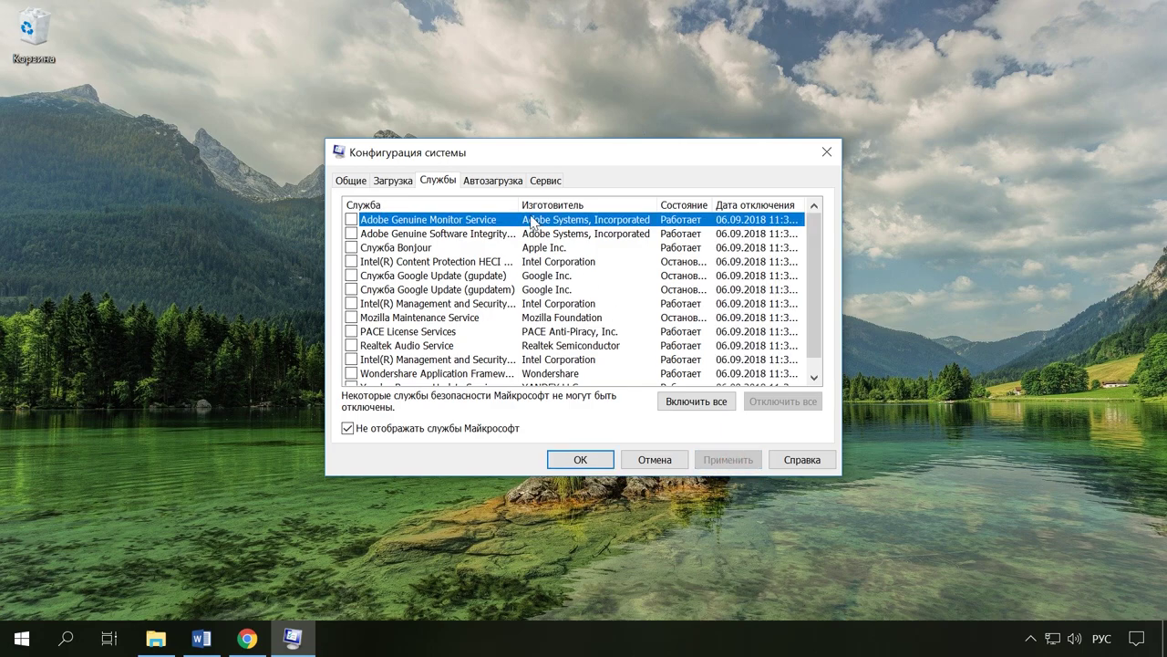
Open the startup list in Диспетчер задач from Конфигурация системы and disable all enabled startup programs.
left_click(490, 181)
left_click(609, 232)
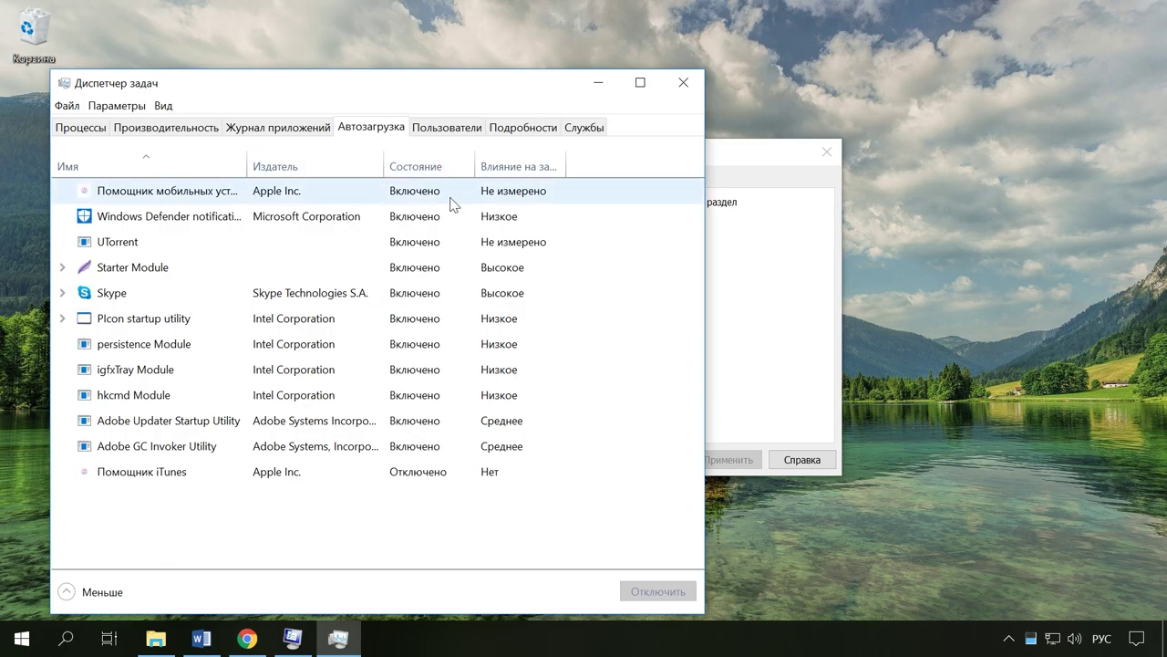
left_click(425, 197)
left_click(660, 591)
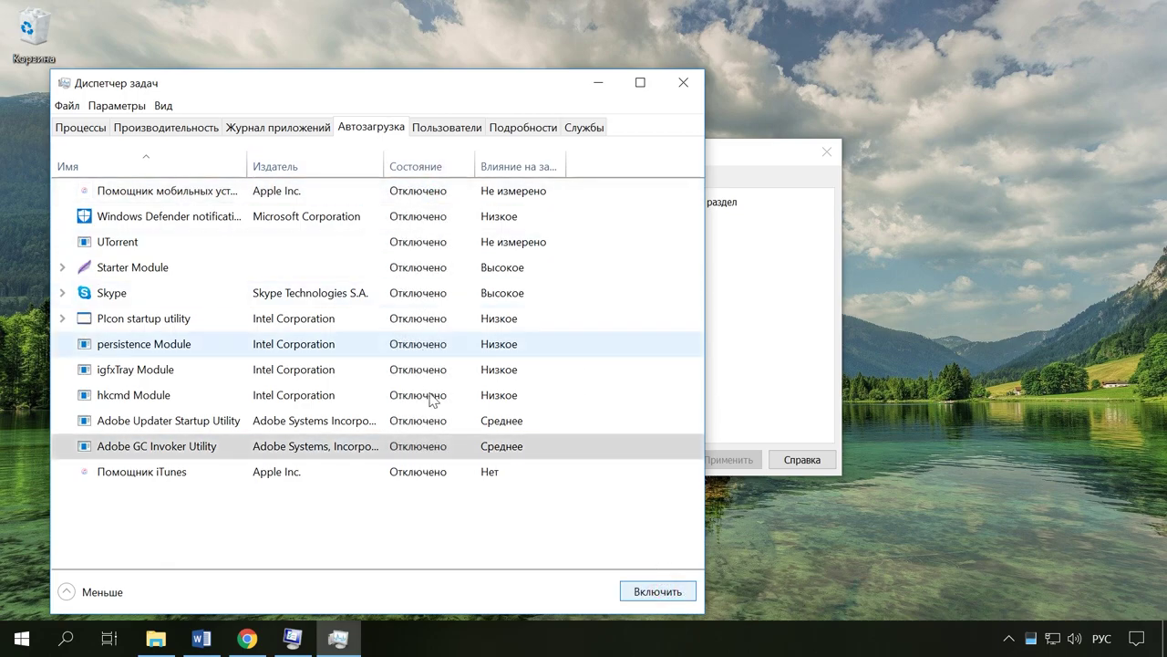
left_click(427, 476)
Restart the computer.
key("super")
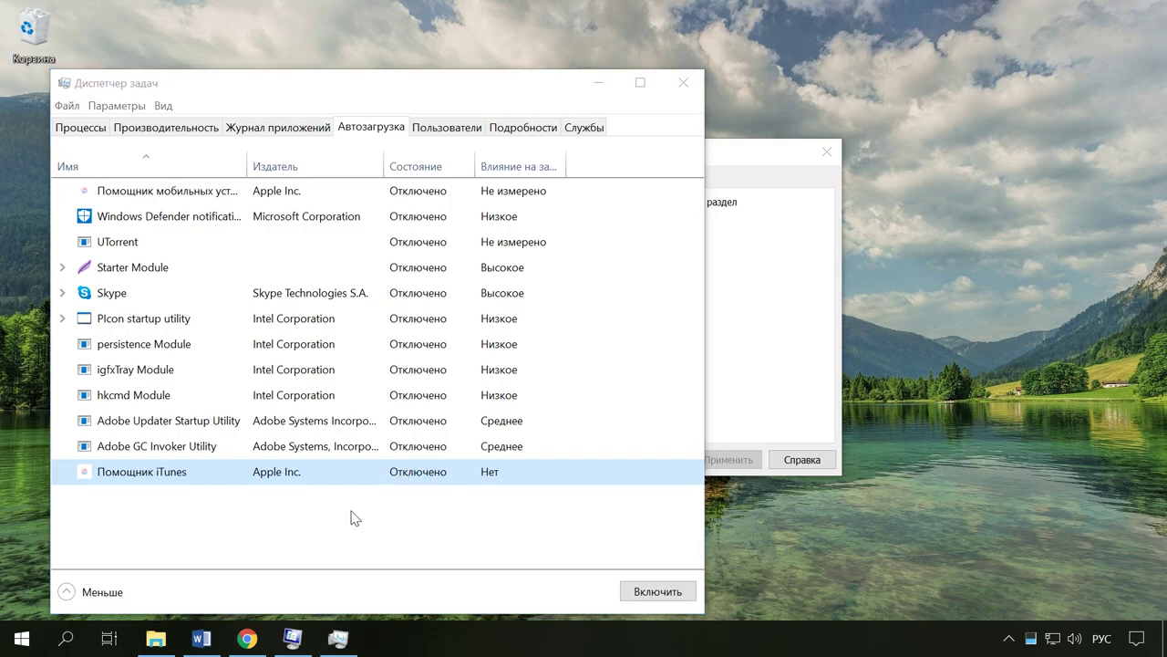
left_click(23, 638)
left_click(23, 598)
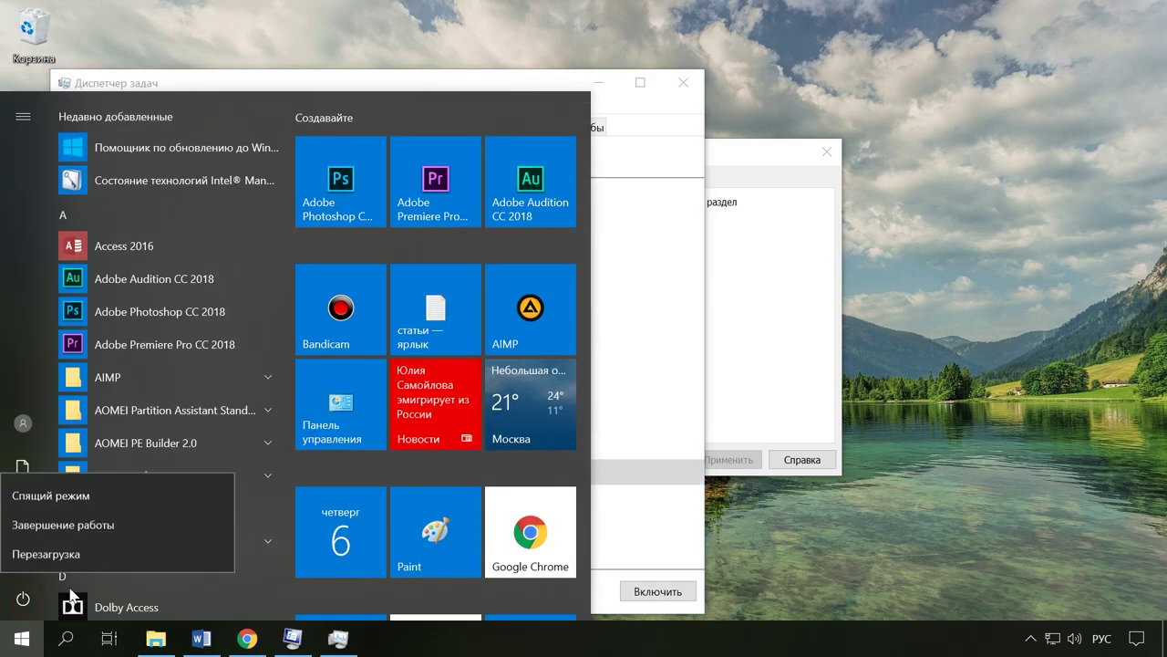
left_click(70, 558)
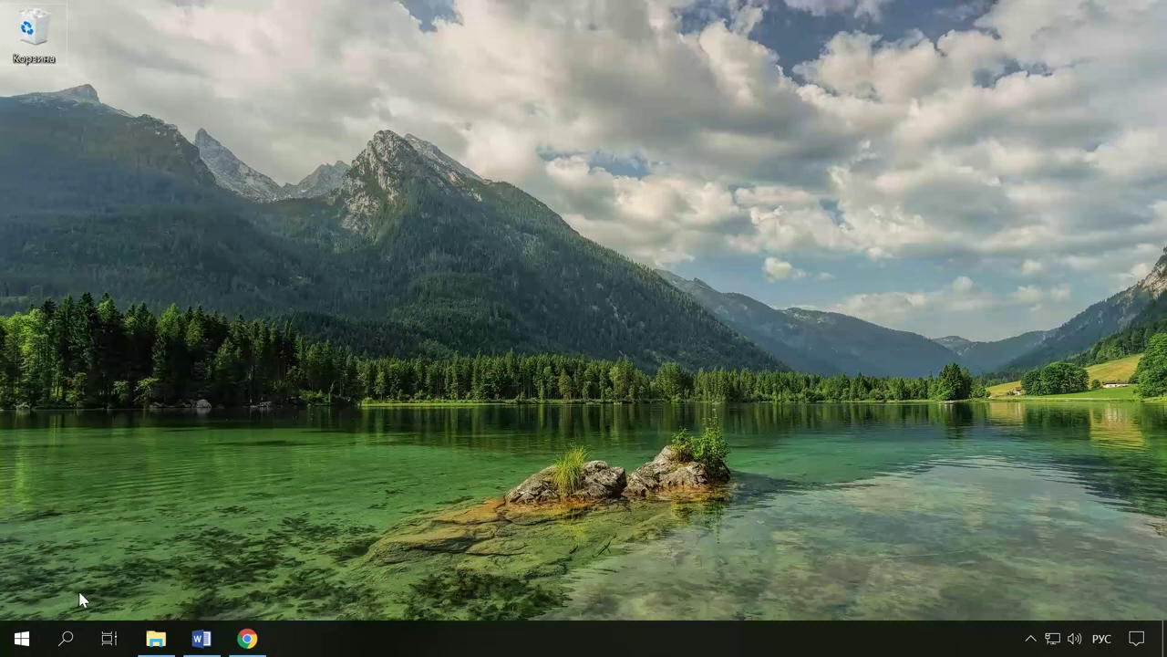
Reopen Конфигурация системы and set the startup option back to Обычный запуск.
left_click(66, 639)
type("кон")
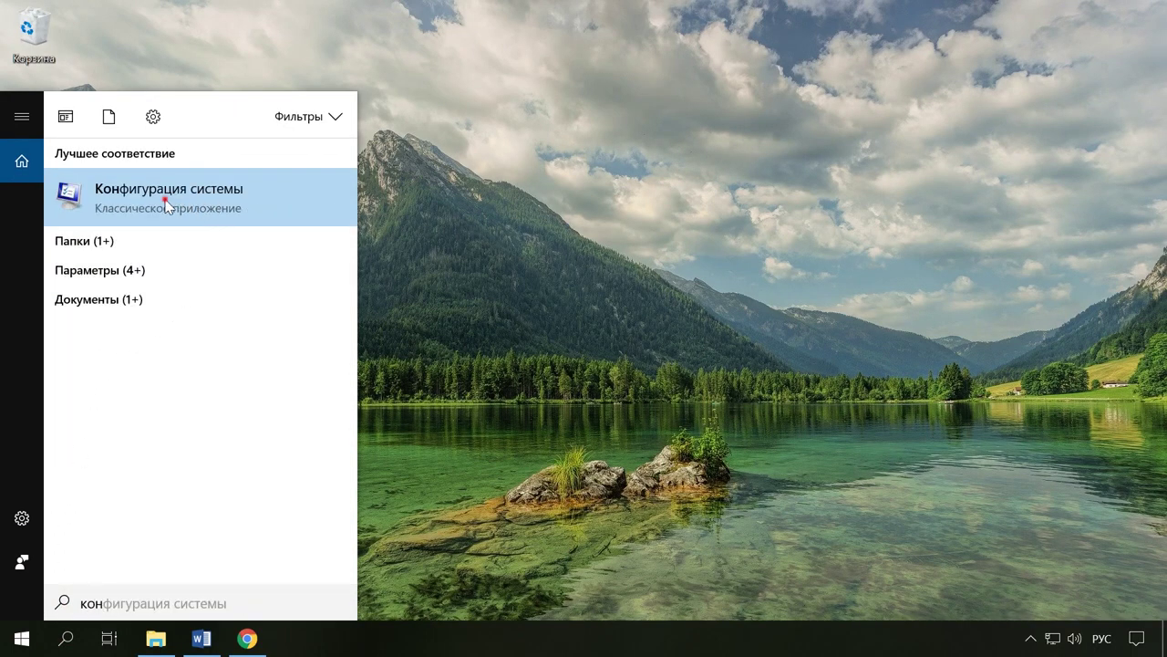
left_click(167, 204)
left_click(361, 224)
Open the startup list in Диспетчер задач and enable the Windows Defender notification entry.
left_click(493, 180)
left_click(606, 234)
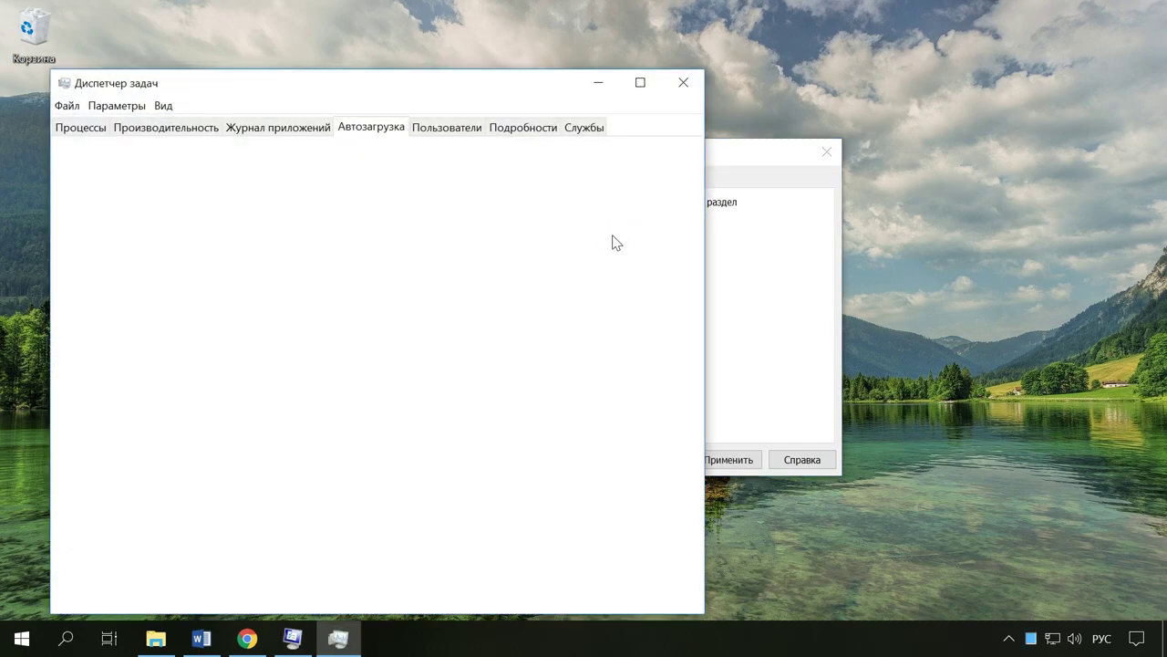
left_click(419, 196)
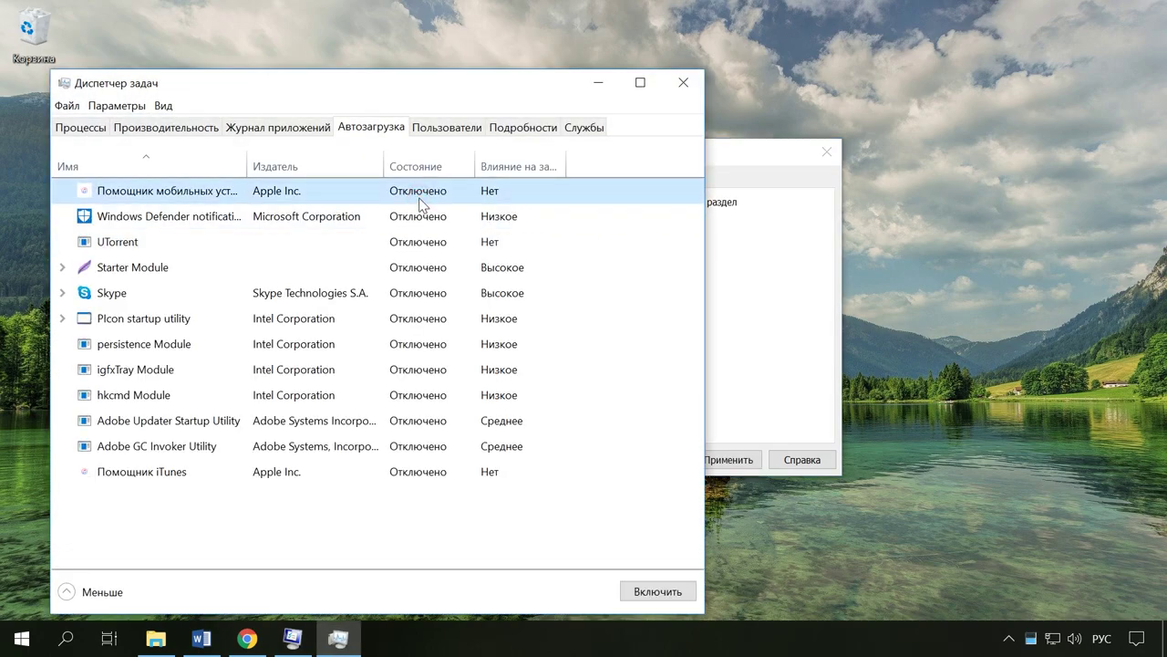
left_click(421, 221)
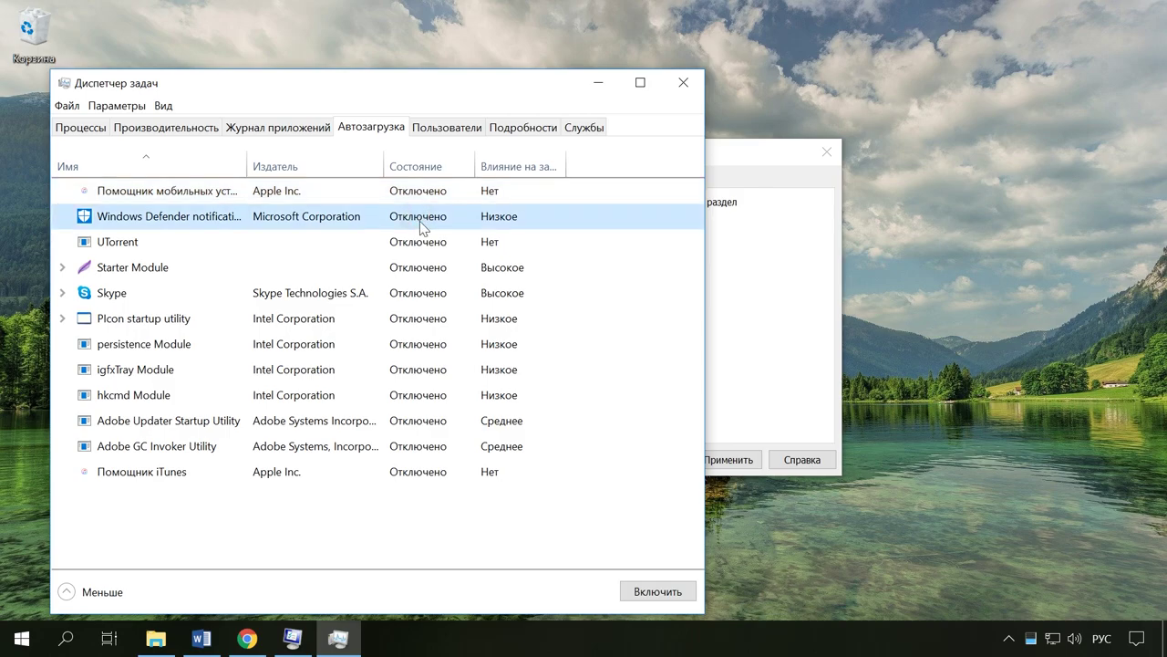
left_click(657, 592)
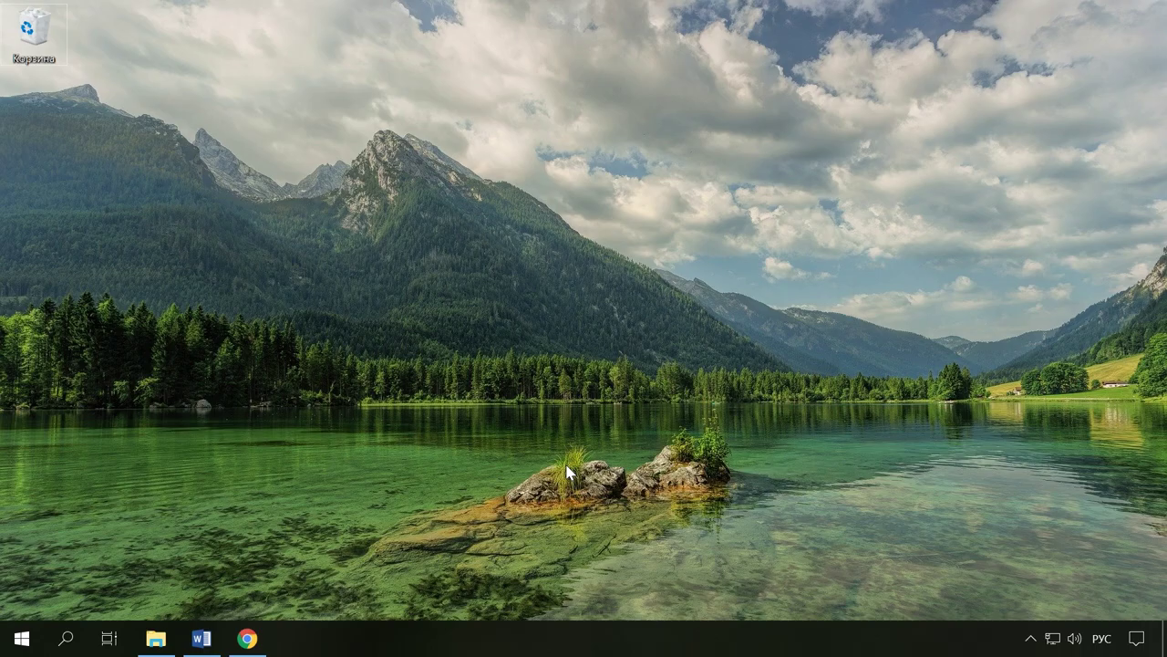
Switch to Chrome, download the Windows 10 Update Assistant from the Скачать Windows 10 page, and run it with permission to make changes.
left_click(247, 639)
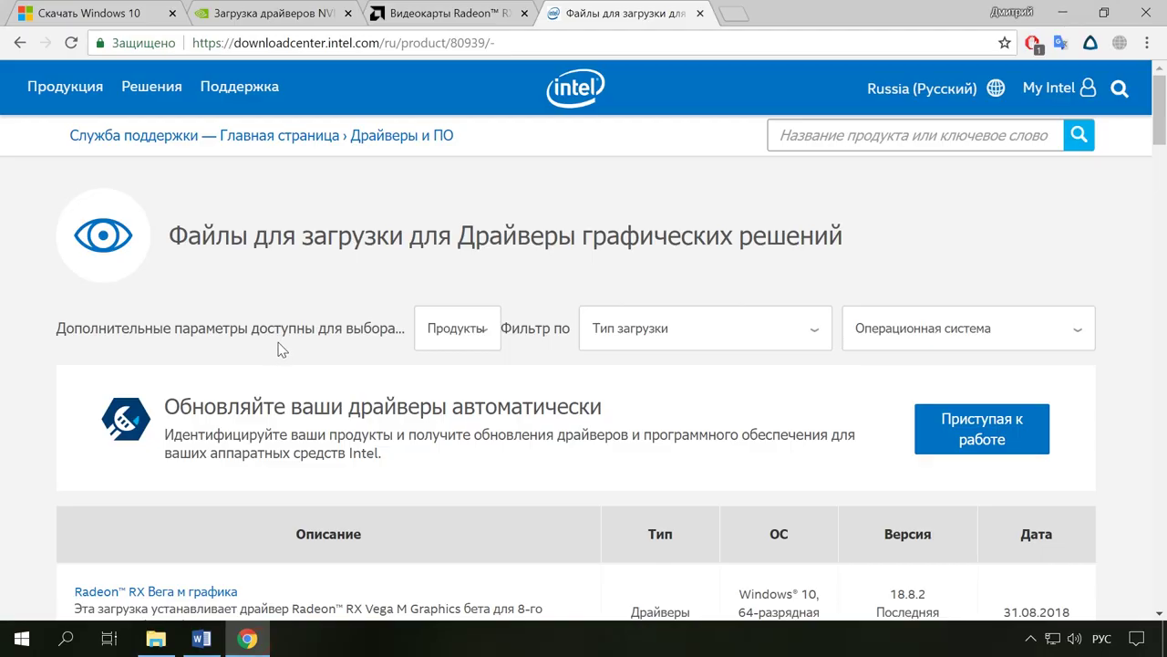
left_click(88, 9)
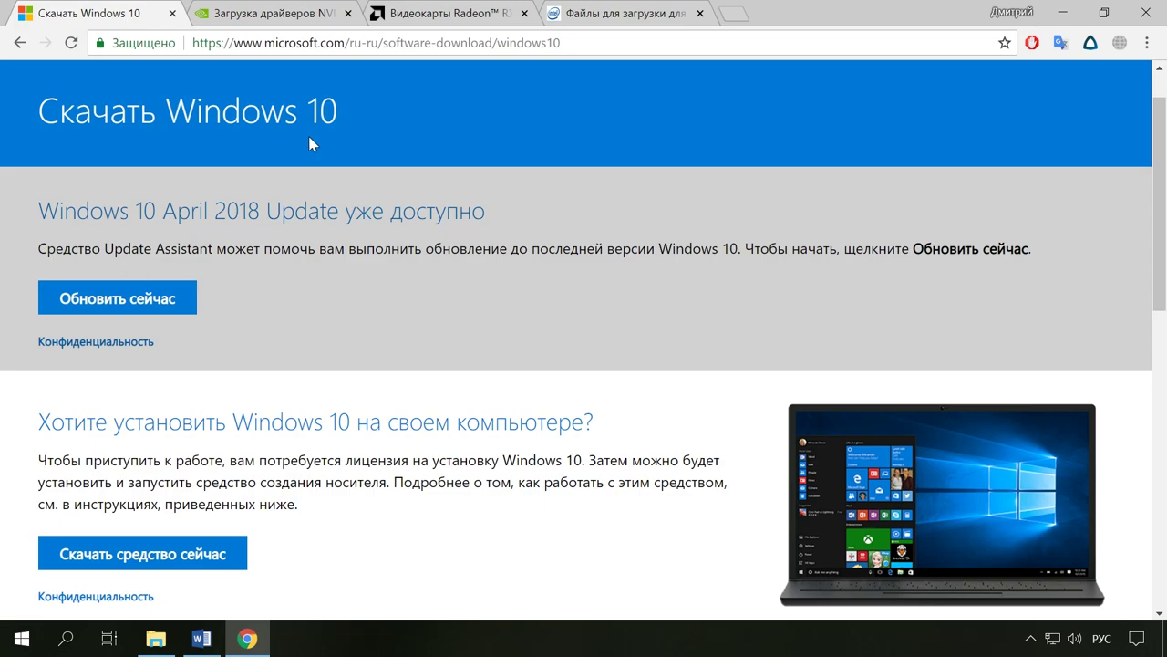
left_click(137, 313)
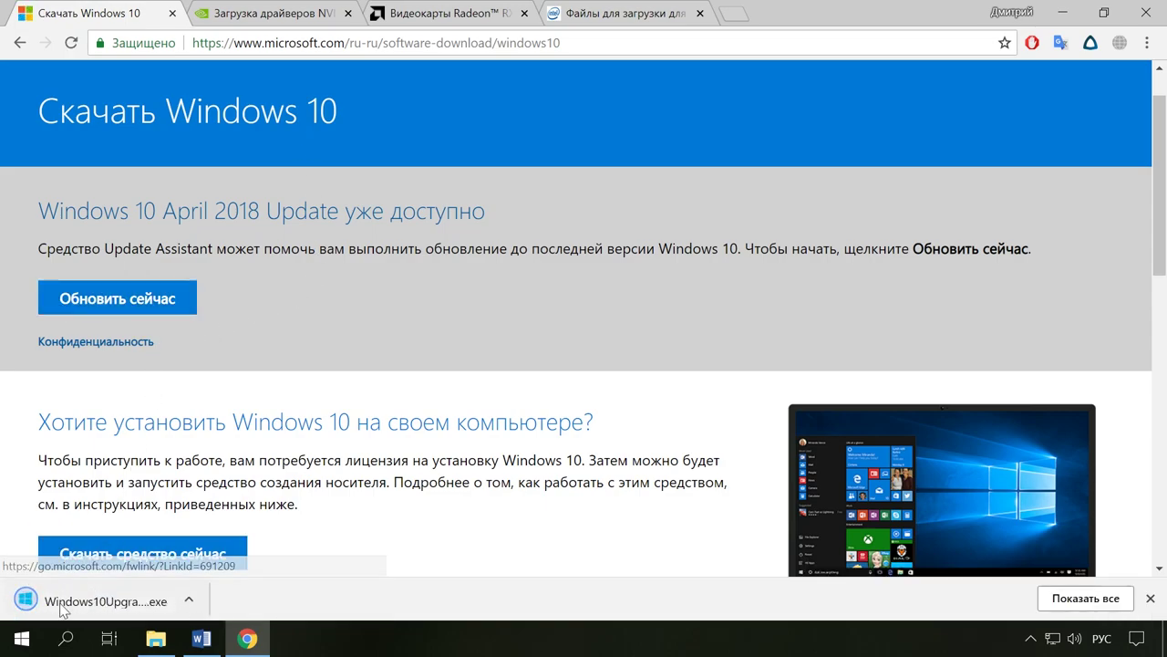
left_click(126, 609)
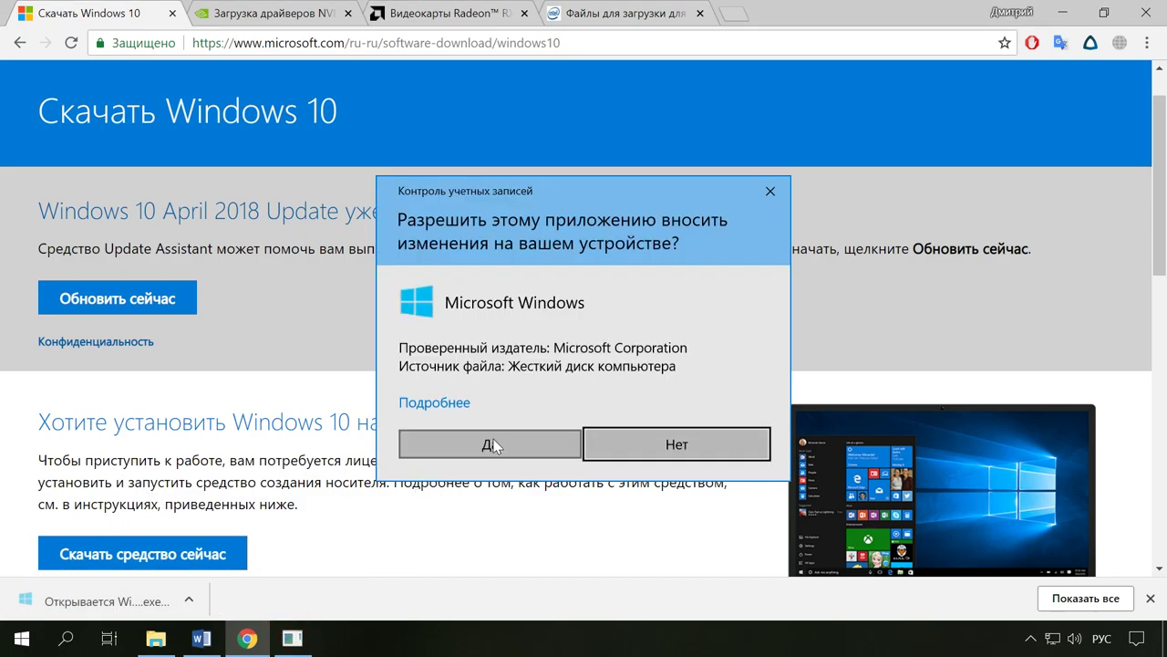
left_click(493, 444)
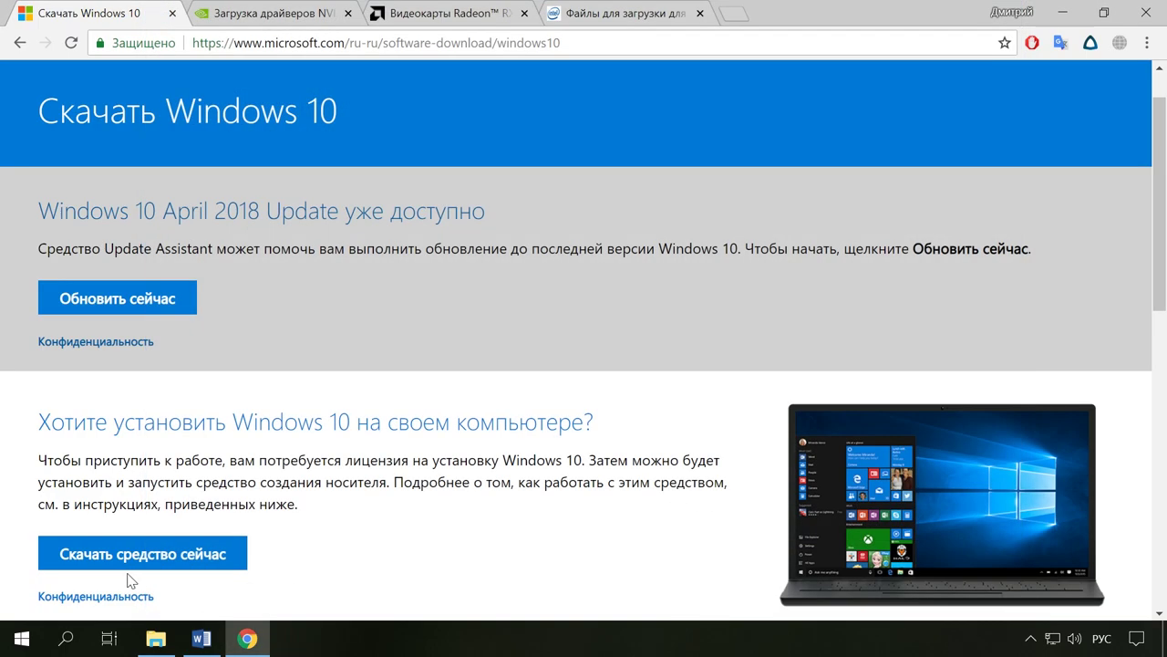
Download the MediaCreationTool from the same page and run it with permission to make changes.
left_click(187, 563)
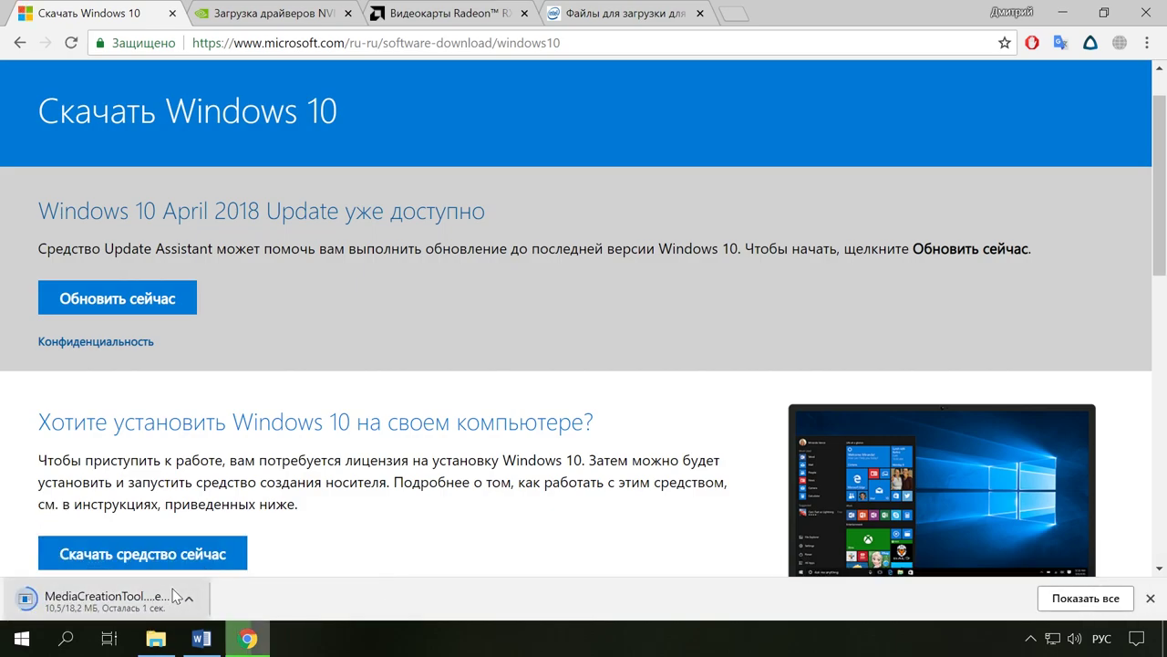
left_click(83, 603)
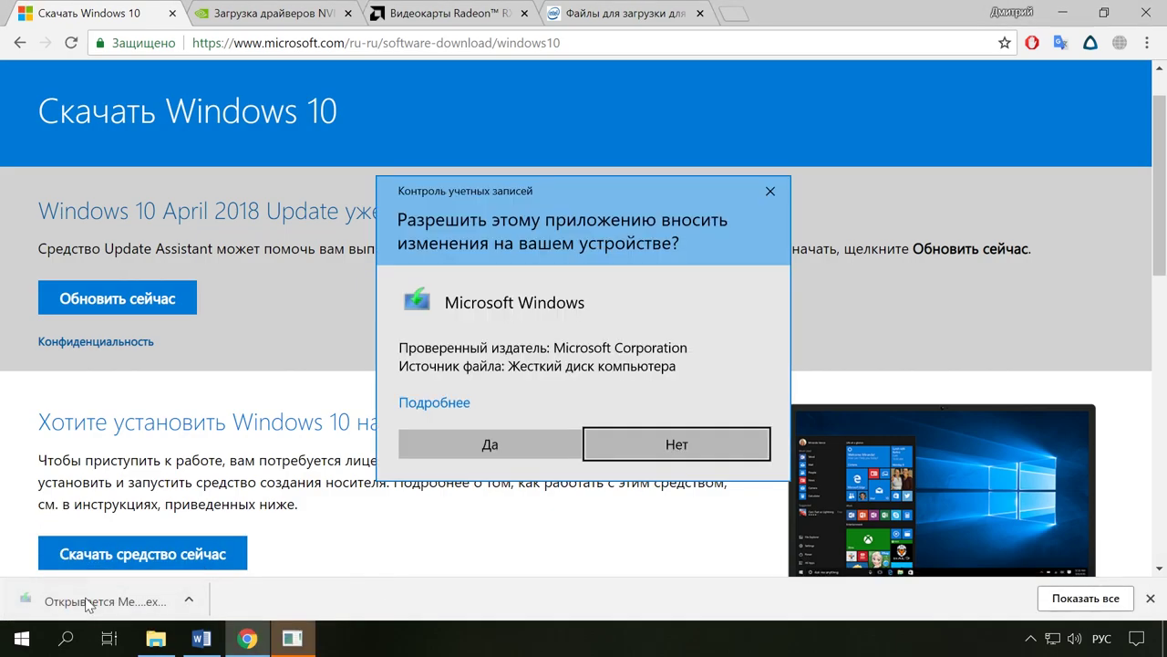
left_click(502, 448)
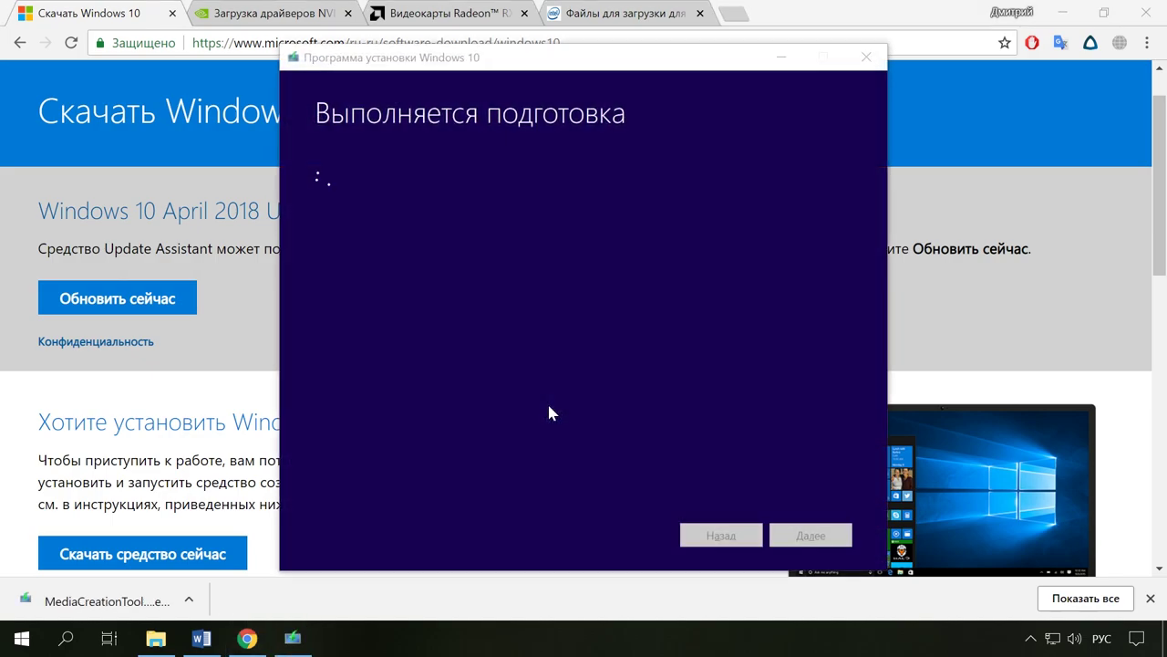